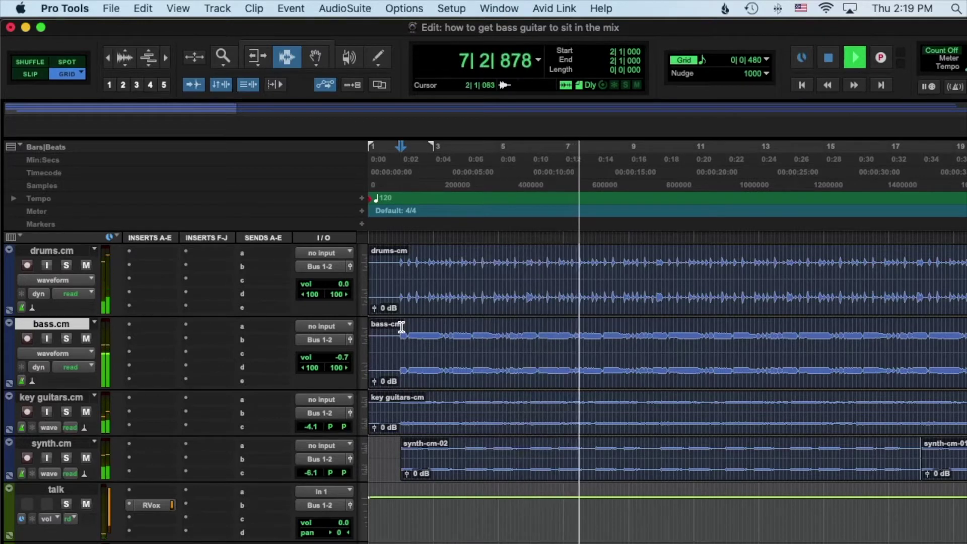
# Stop playback, place the cursor near the start of drums.cm, and add the stereo PAZ- Analyzer to its insert slot B.
pyautogui.press('space')
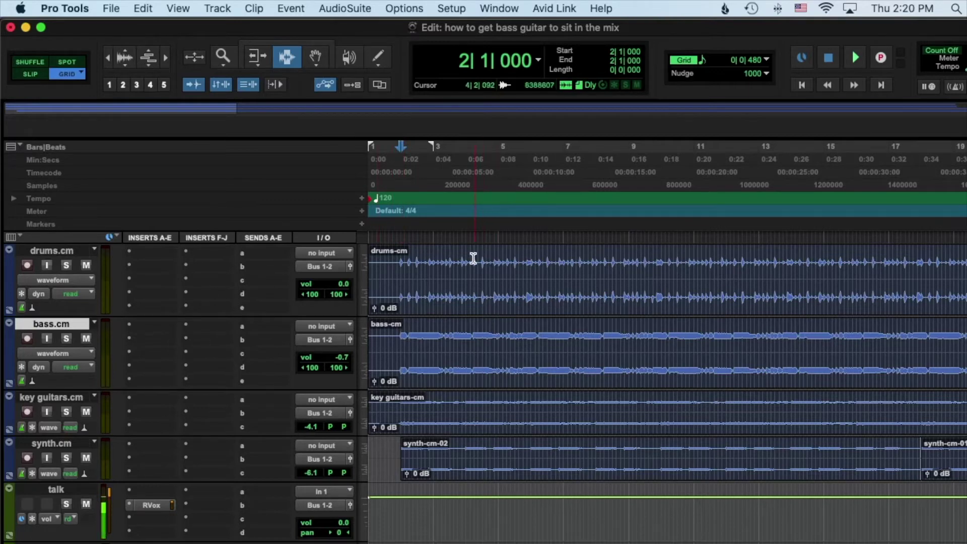
pyautogui.click(398, 252)
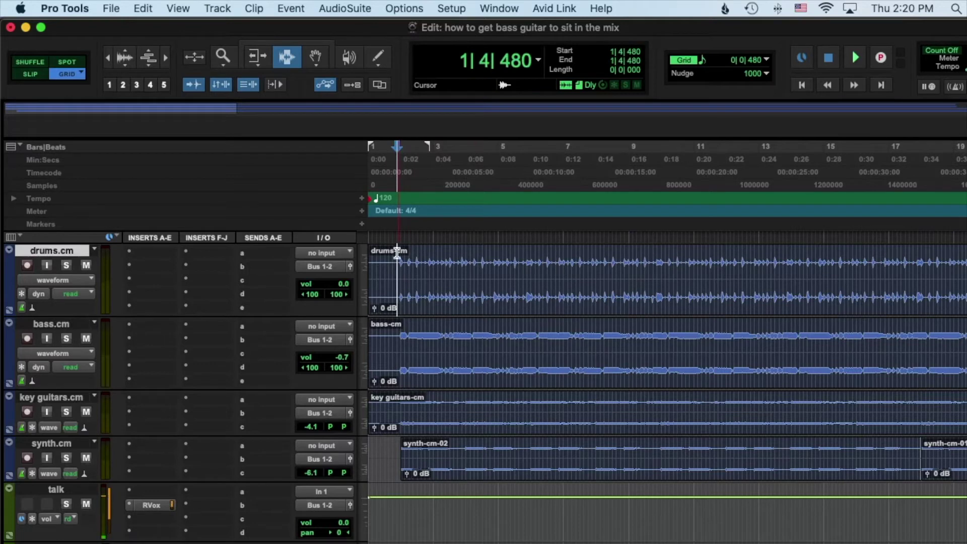
pyautogui.click(147, 267)
pyautogui.moveTo(147, 266)
pyautogui.moveTo(315, 384)
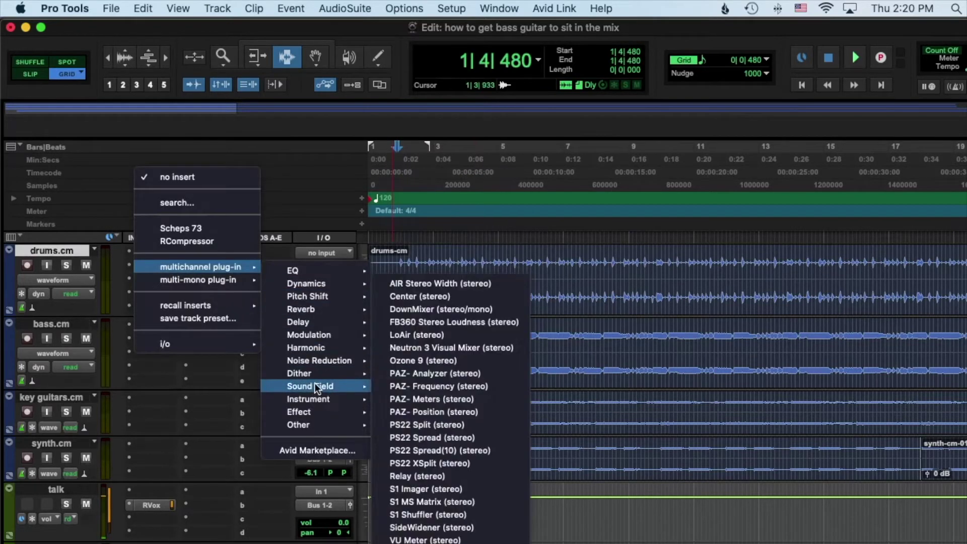
pyautogui.click(443, 374)
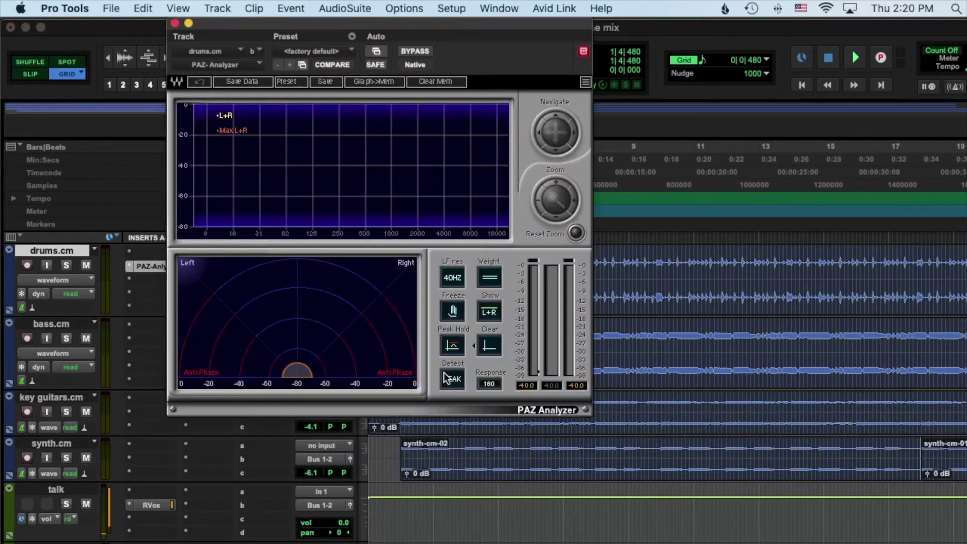
# Examine the low-frequency peaks of the drums in the analyzer during playback and close the analyzer.
pyautogui.press('space')
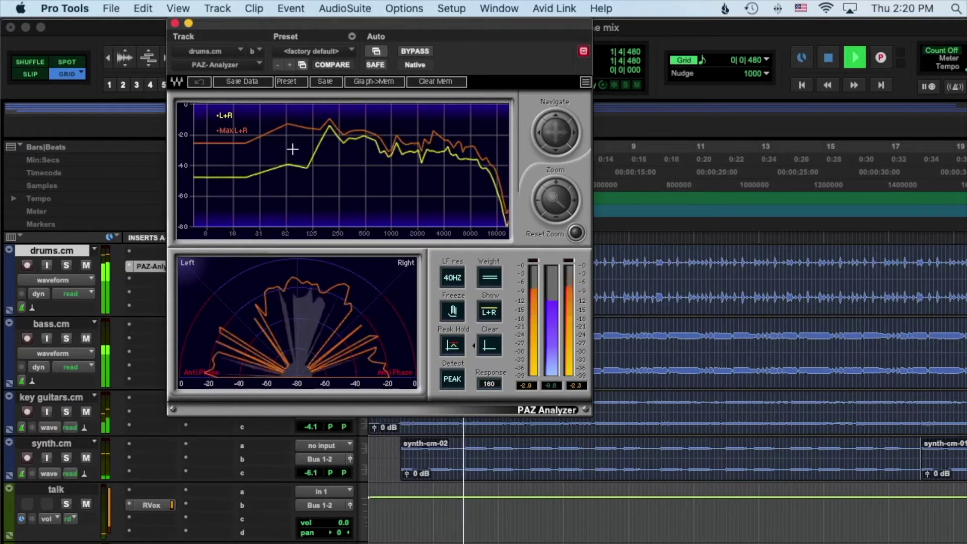
pyautogui.moveTo(289, 139)
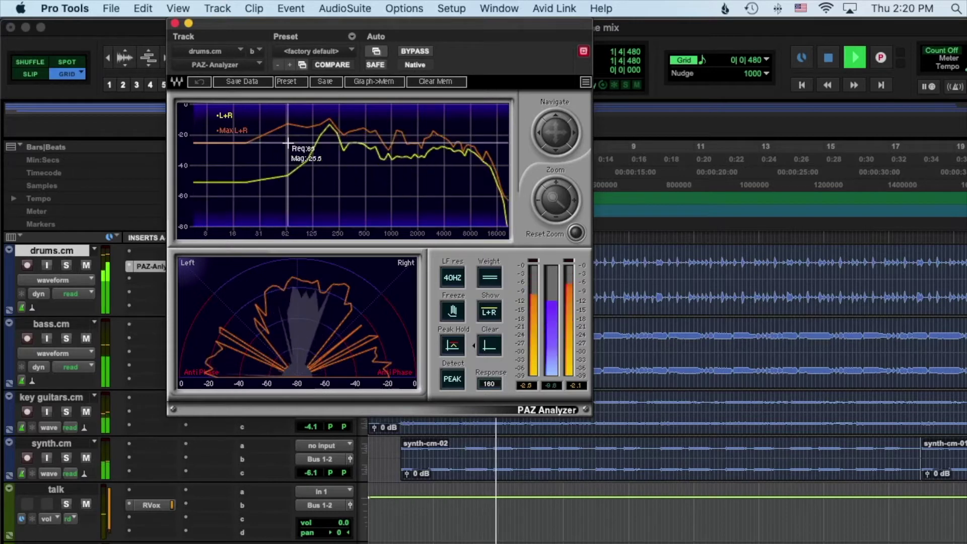
pyautogui.click(451, 346)
pyautogui.click(453, 346)
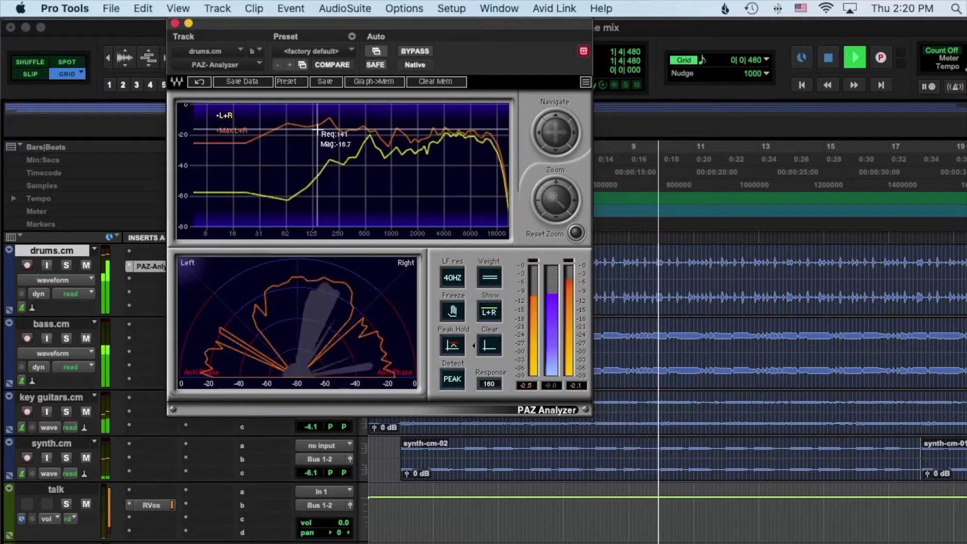
pyautogui.click(704, 325)
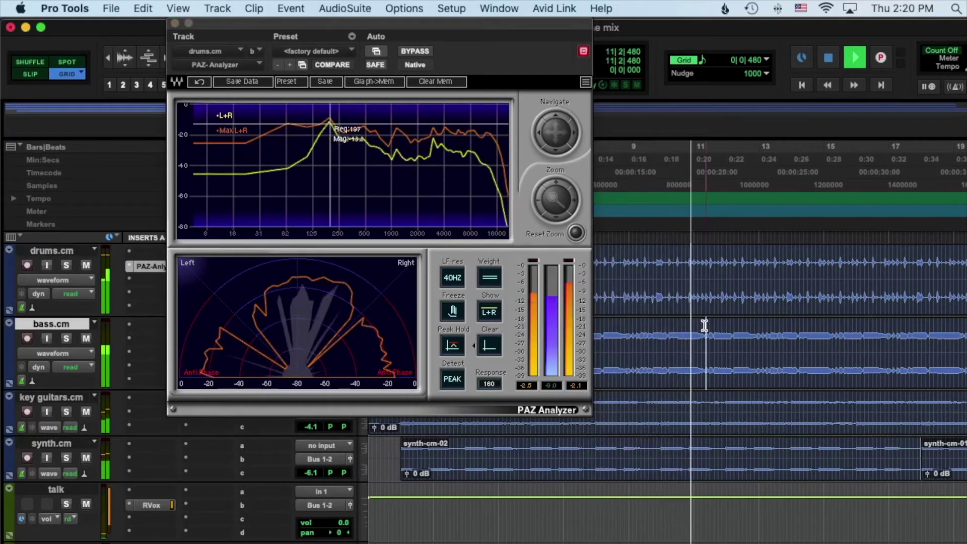
pyautogui.press('space')
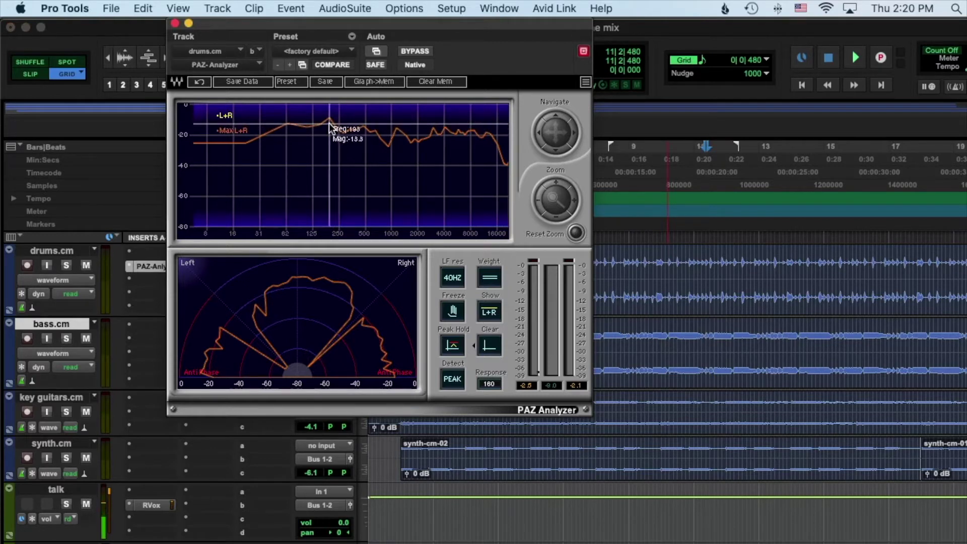
pyautogui.click(174, 24)
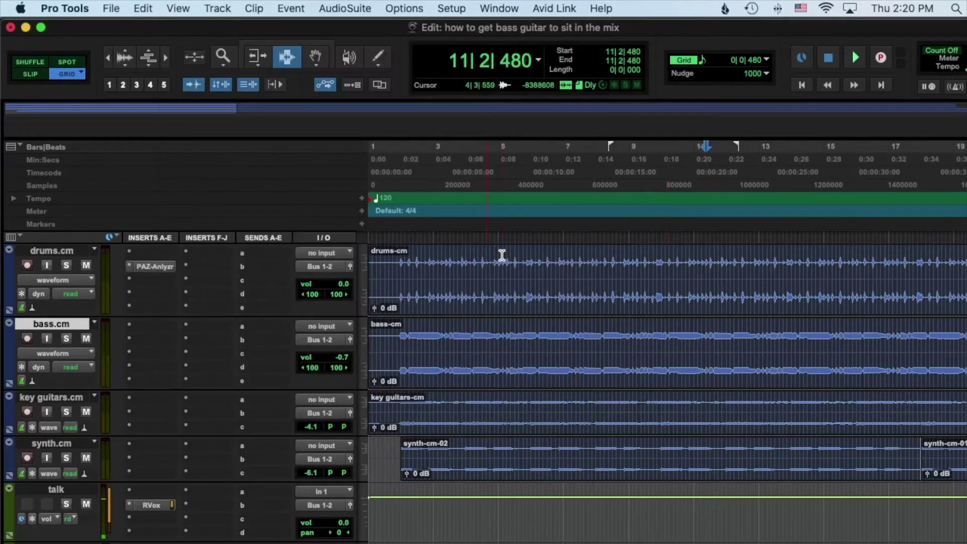
# Move the PAZ- Analyzer insert from drums.cm to slot B of bass.cm and open it there.
pyautogui.click(403, 310)
pyautogui.press('space')
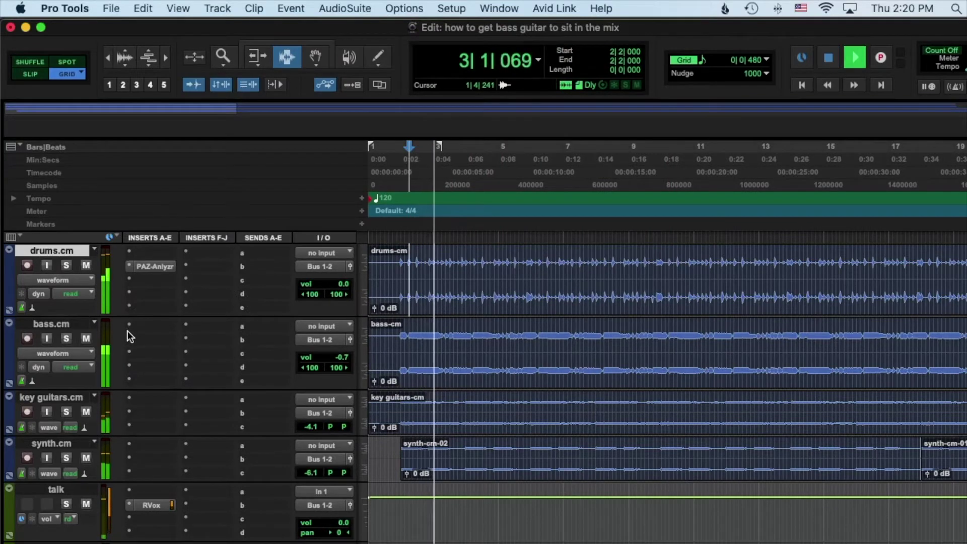
pyautogui.press('space')
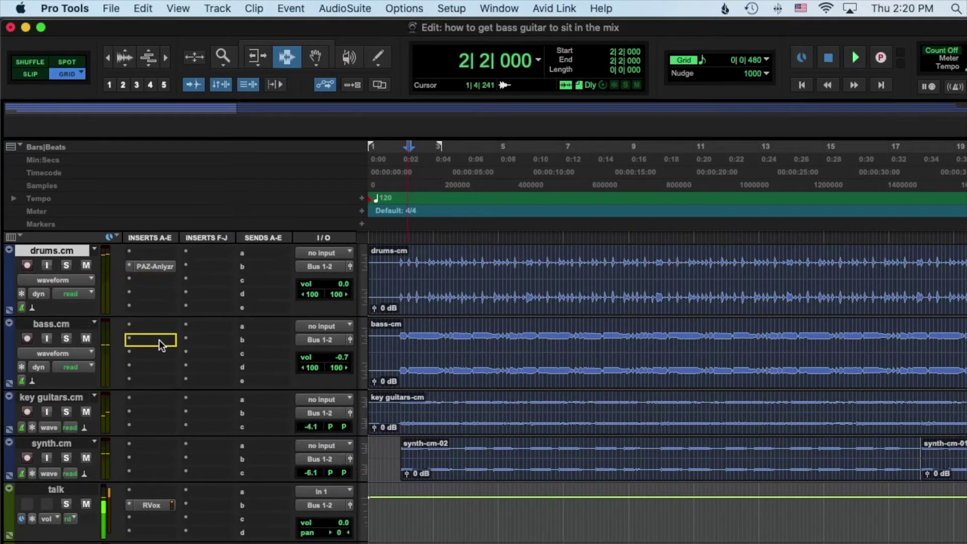
pyautogui.moveTo(160, 340); pyautogui.dragTo(153, 340)
pyautogui.click(154, 339)
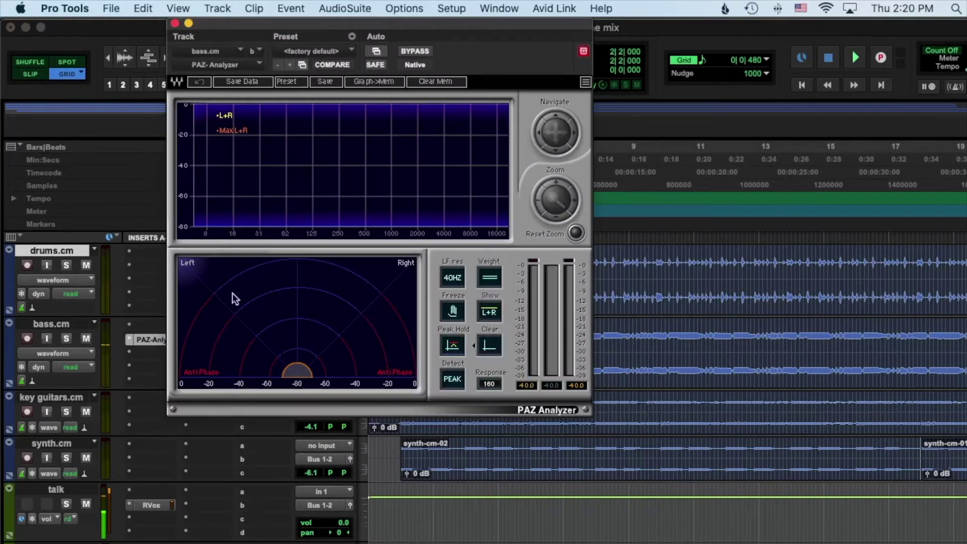
# Examine the peak frequencies of the bass in the analyzer during playback and close the analyzer.
pyautogui.press('space')
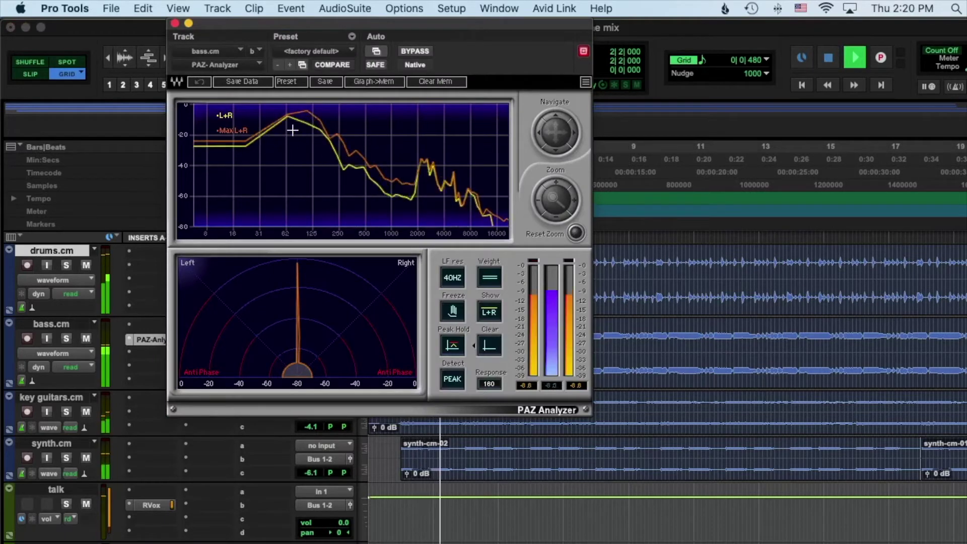
pyautogui.click(287, 123)
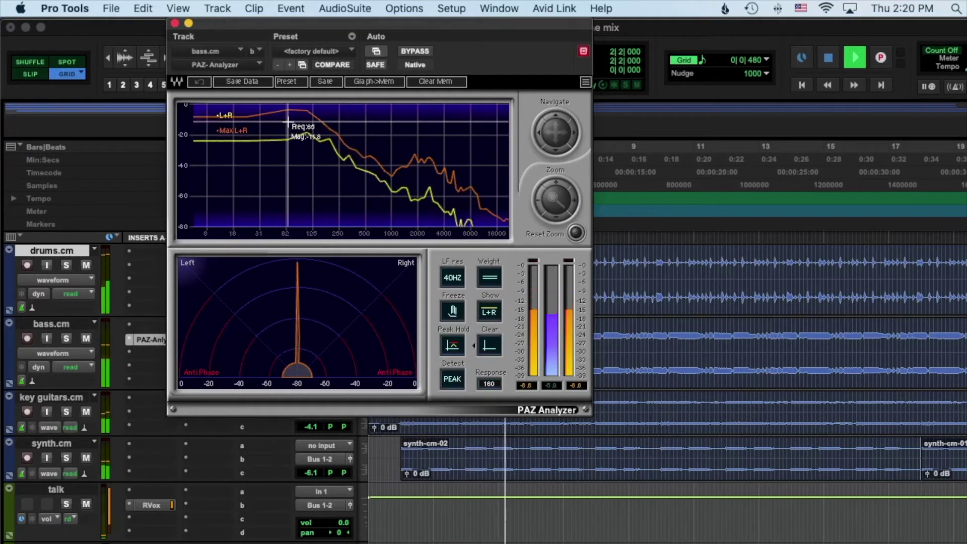
pyautogui.moveTo(288, 122); pyautogui.dragTo(321, 123)
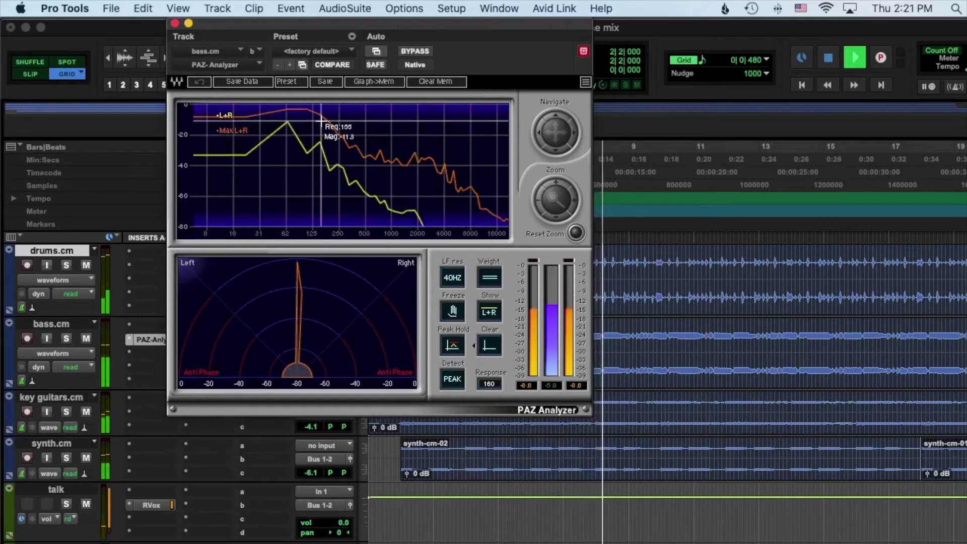
pyautogui.press('space')
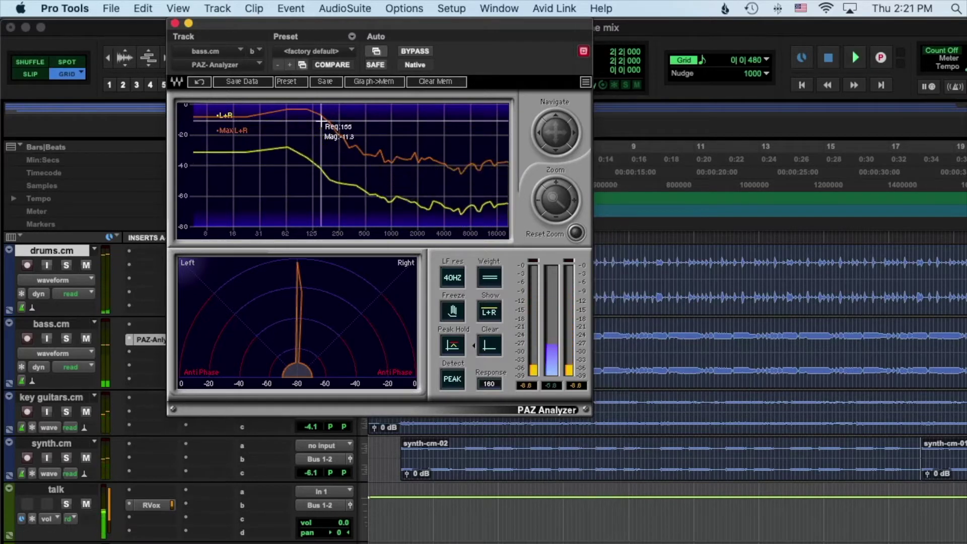
pyautogui.moveTo(321, 123); pyautogui.dragTo(287, 122)
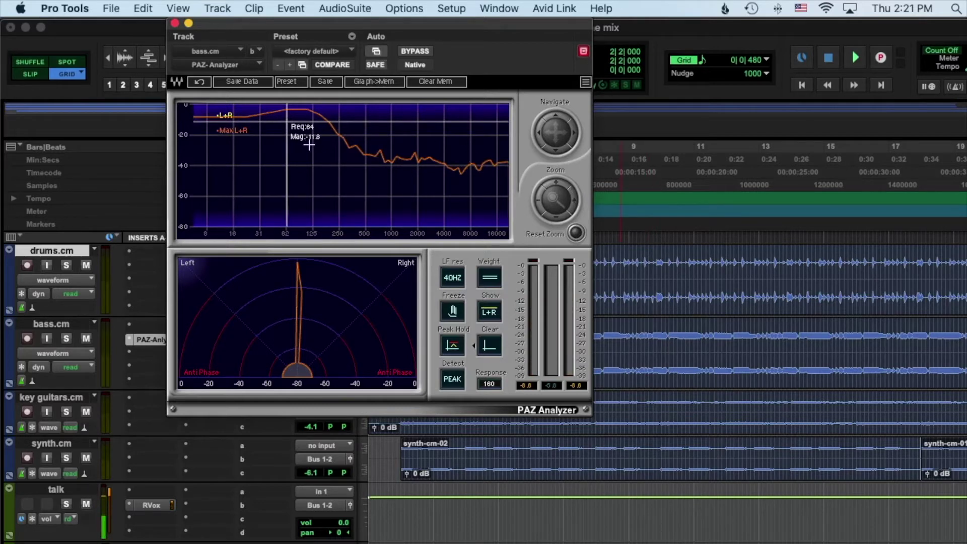
pyautogui.click(175, 25)
# Return the cursor to the start of bass.cm and add the stereo REQ 6 equalizer to its insert slot A.
pyautogui.press('space')
pyautogui.press('space')
pyautogui.click(377, 331)
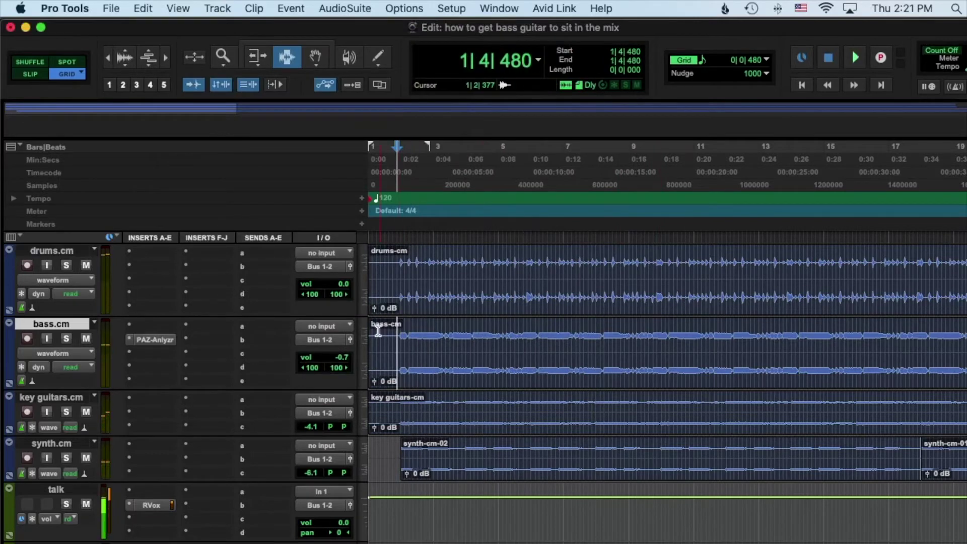
pyautogui.click(146, 329)
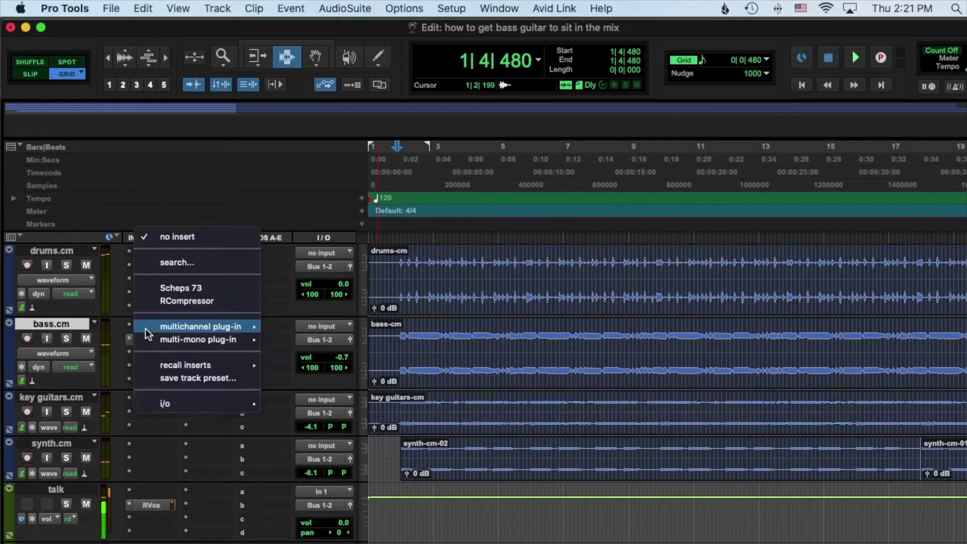
pyautogui.moveTo(250, 328)
pyautogui.moveTo(292, 330)
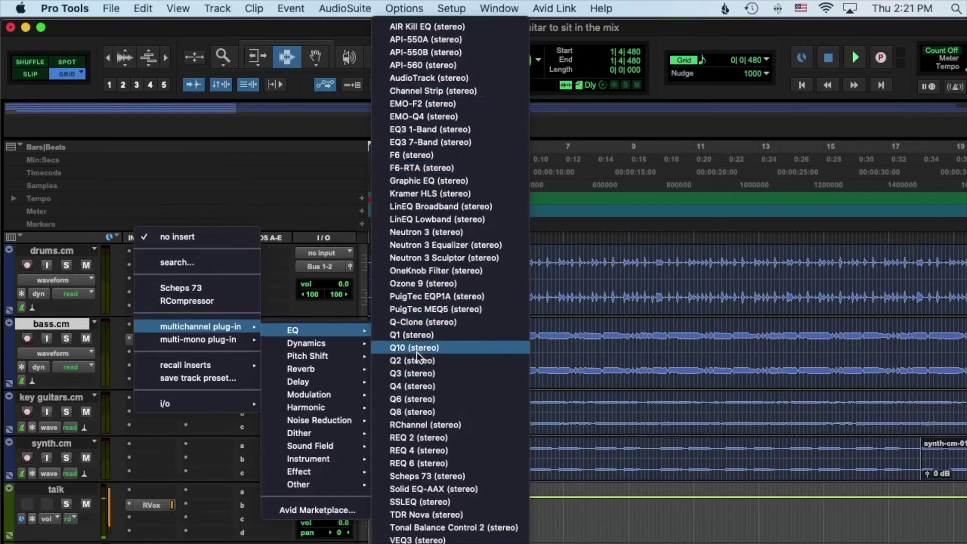
pyautogui.click(422, 460)
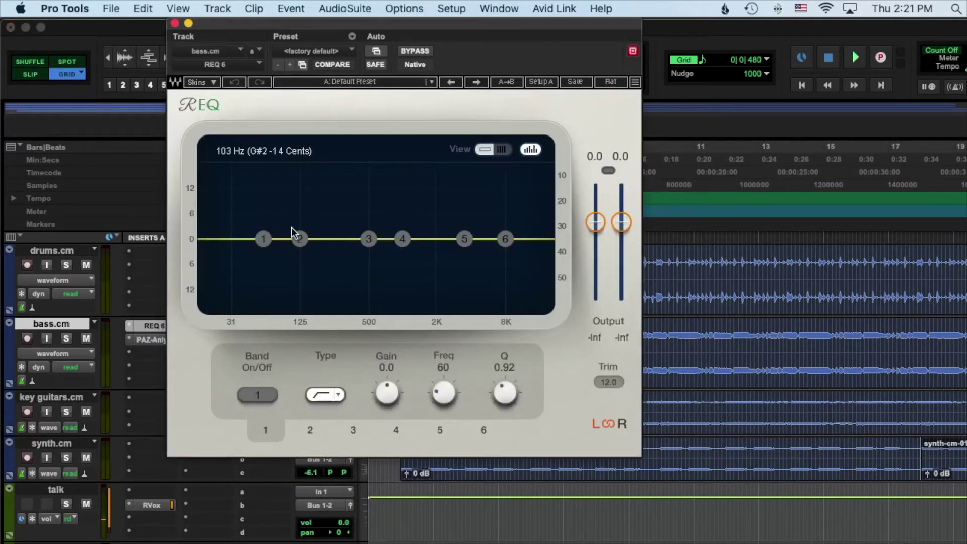
# Cut a narrow notch in the bass with EQ band 2: frequency 64 Hz, gain -17.0 dB, Q 4.84.
pyautogui.click(299, 239)
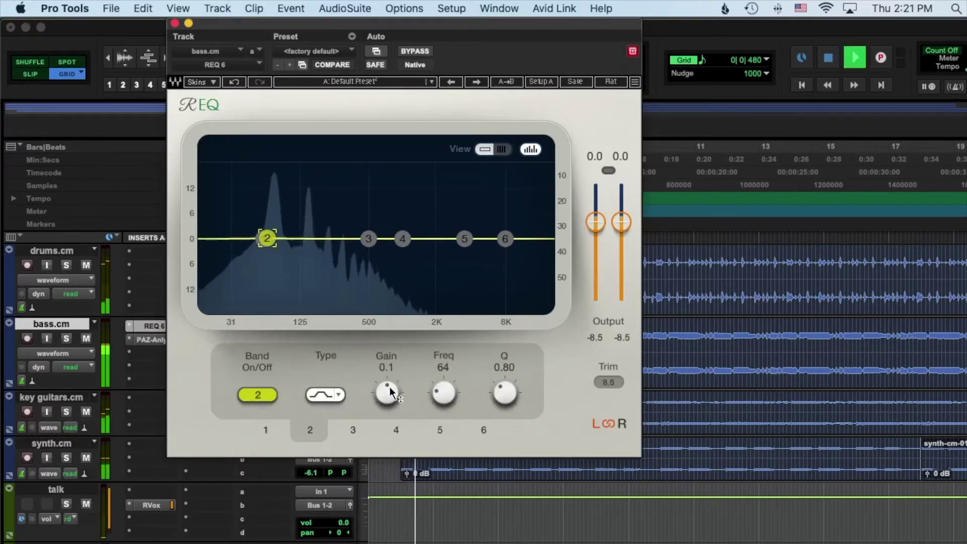
pyautogui.moveTo(387, 393); pyautogui.dragTo(387, 418)
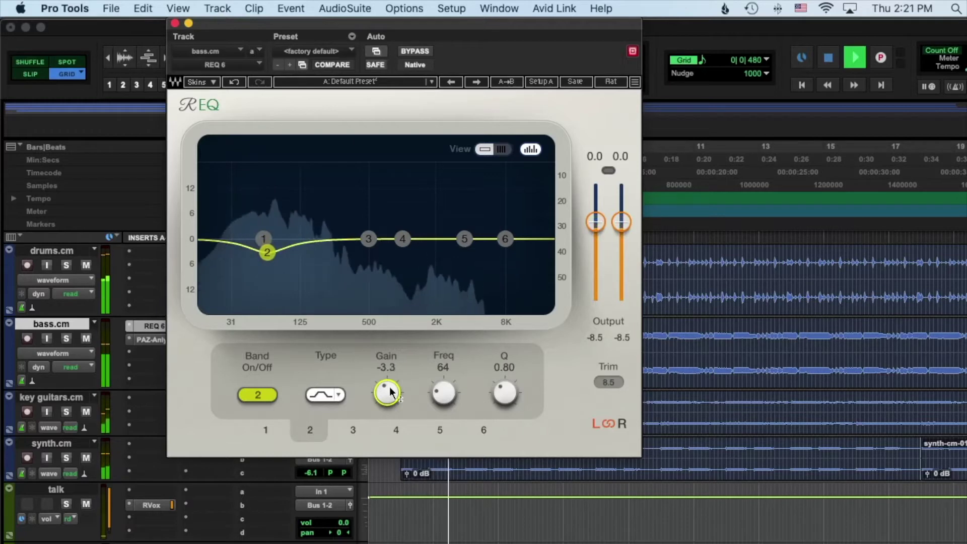
pyautogui.moveTo(505, 393); pyautogui.dragTo(505, 367)
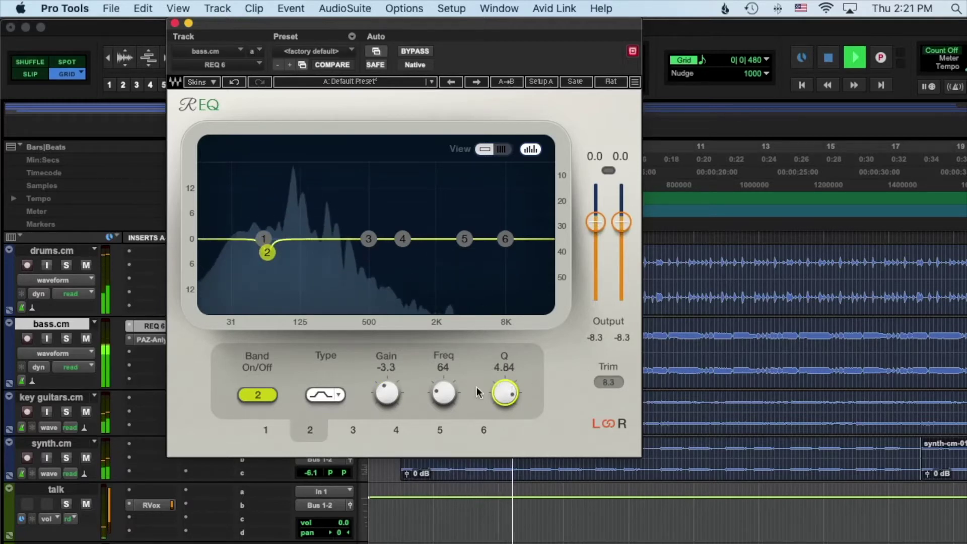
pyautogui.moveTo(386, 393); pyautogui.dragTo(387, 454)
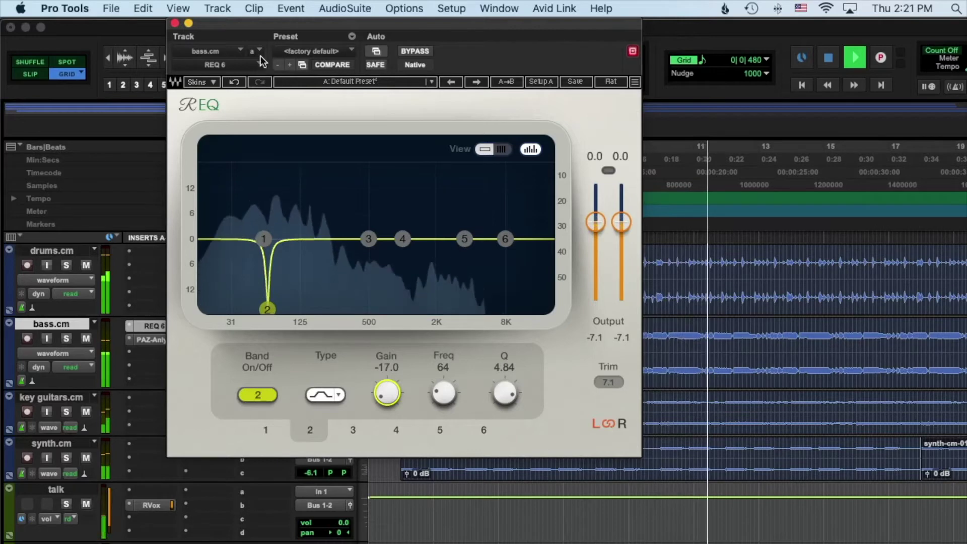
# Move the EQ window off the track inserts, compare the mix with bass.cm muted and unmuted, and close the EQ.
pyautogui.moveTo(248, 26); pyautogui.dragTo(383, 29)
pyautogui.click(161, 217)
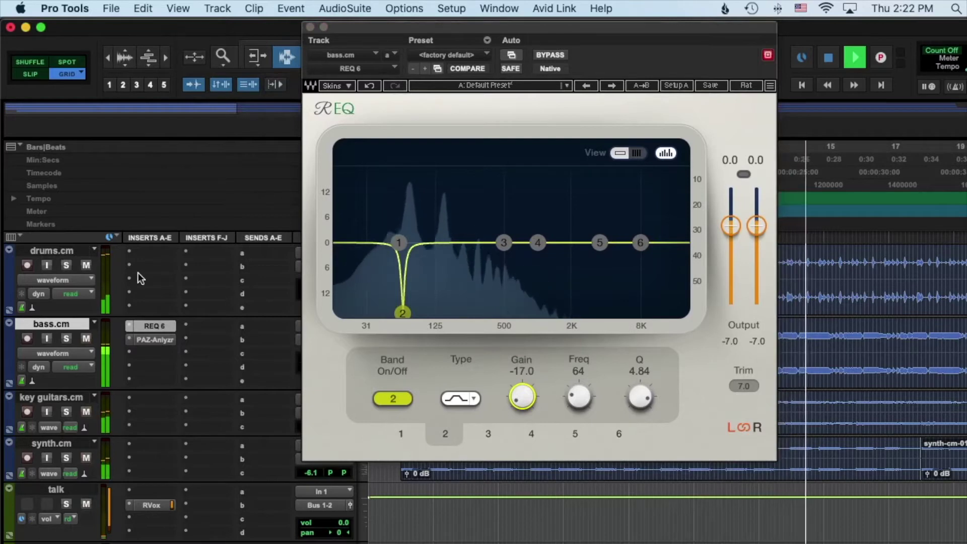
pyautogui.click(86, 340)
pyautogui.click(86, 339)
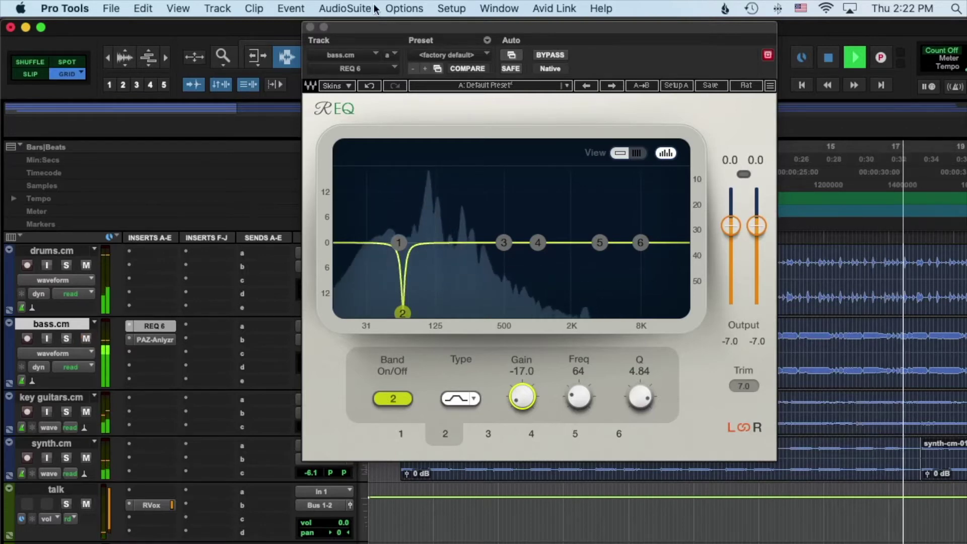
pyautogui.press('space')
pyautogui.click(310, 27)
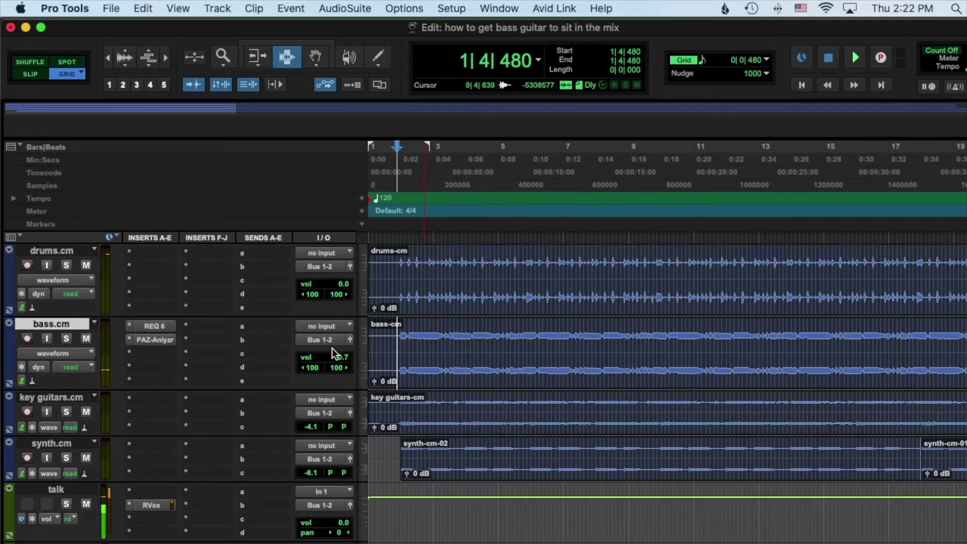
# Lower the volume of bass.cm to -4.7 dB while the song plays, and stop playback.
pyautogui.press('space')
pyautogui.press('space')
pyautogui.press('space')
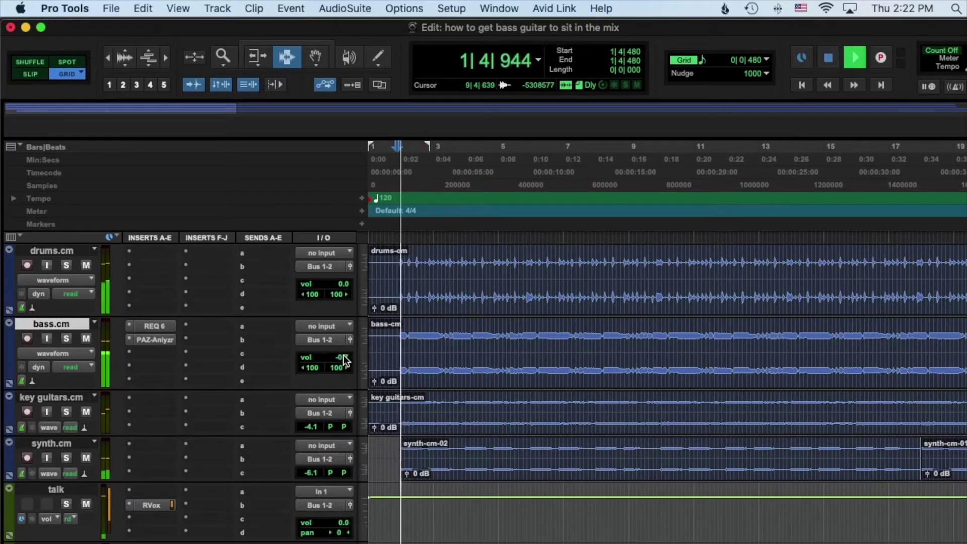
pyautogui.click(343, 358)
pyautogui.moveTo(343, 358); pyautogui.dragTo(338, 406)
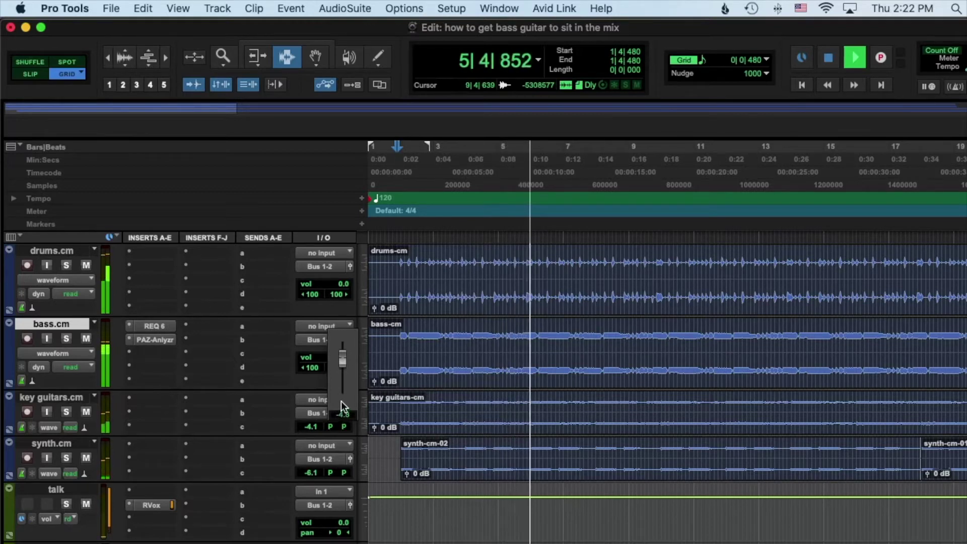
pyautogui.moveTo(342, 400); pyautogui.dragTo(343, 400)
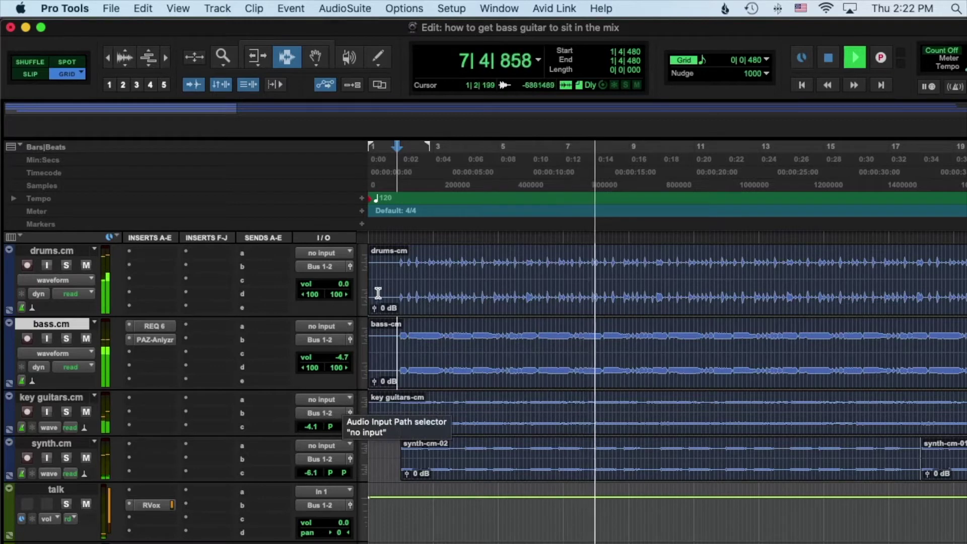
pyautogui.press('space')
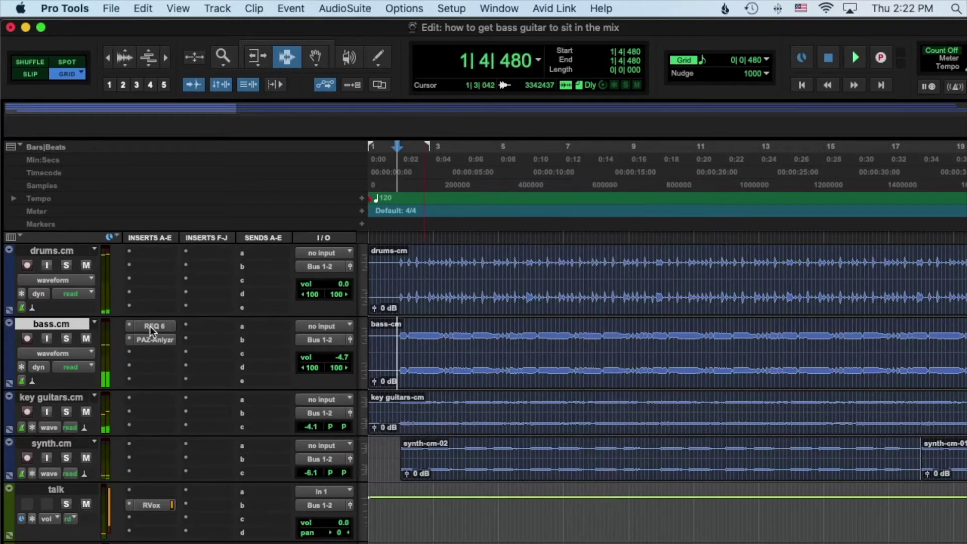
# Reopen the REQ 6 on bass.cm and, with the song playing, add a cut on band 3 at 197 Hz.
pyautogui.click(150, 326)
pyautogui.click(503, 242)
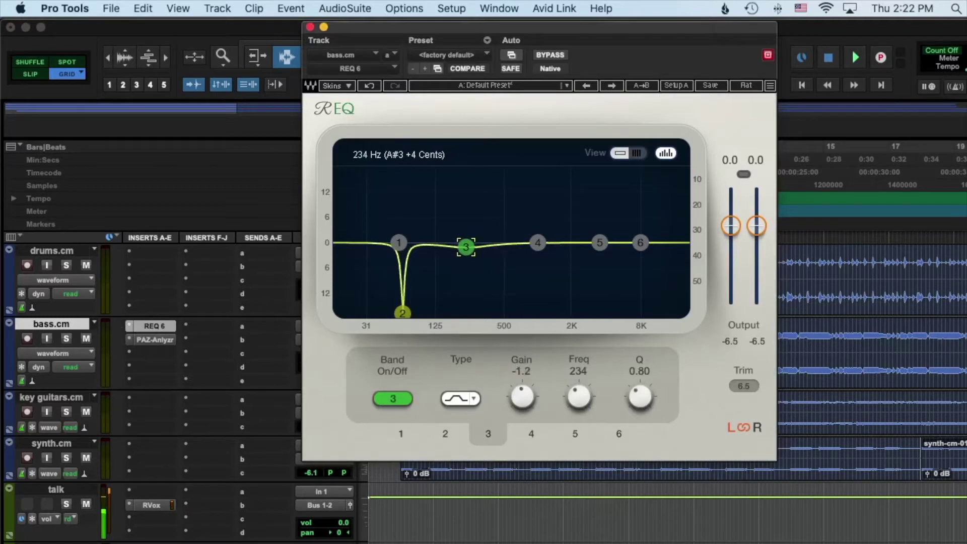
pyautogui.press('space')
pyautogui.moveTo(467, 249); pyautogui.dragTo(458, 252)
pyautogui.click(585, 372)
pyautogui.write('197')
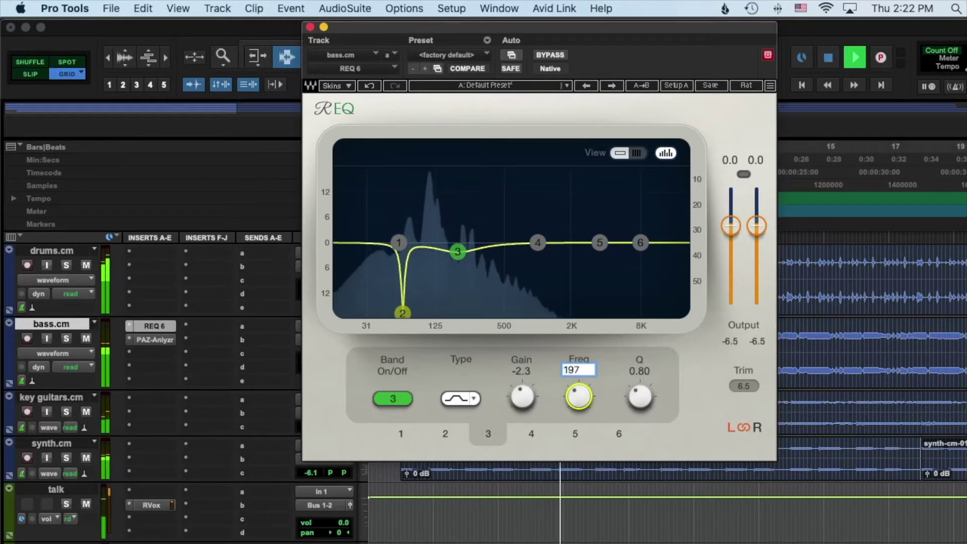
pyautogui.press('Return')
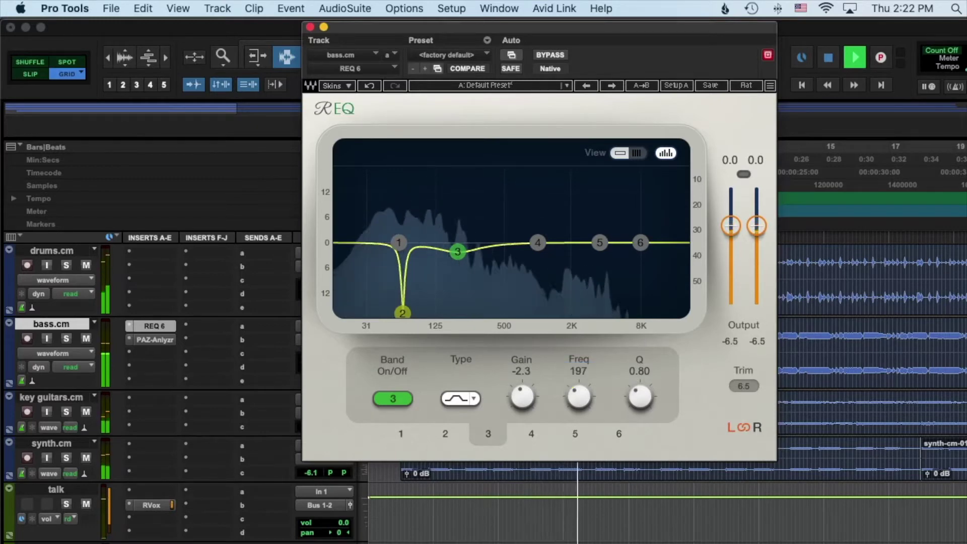
# Narrow and deepen the band 3 cut on the bass to Q 4.14 and gain -8.2 dB.
pyautogui.moveTo(637, 397); pyautogui.dragTo(637, 376)
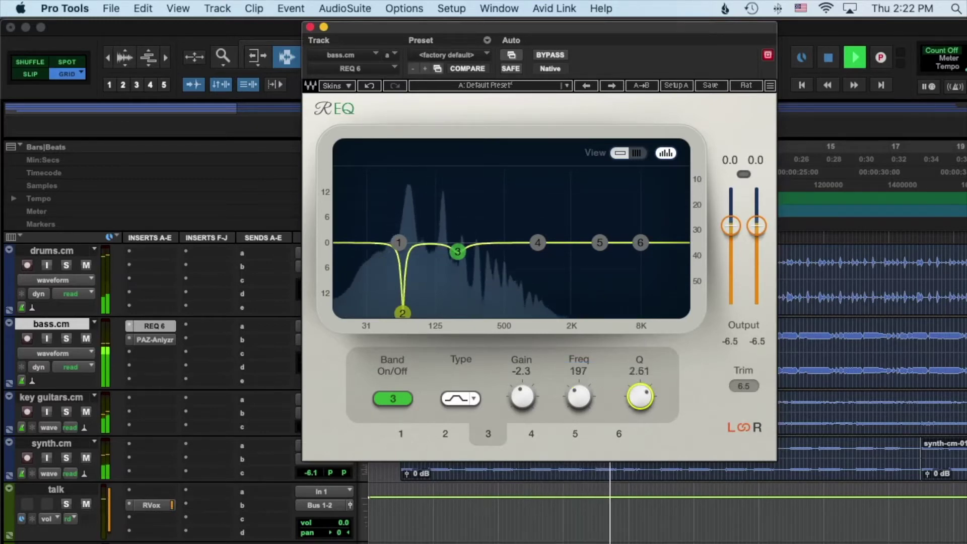
pyautogui.moveTo(524, 395); pyautogui.dragTo(525, 399)
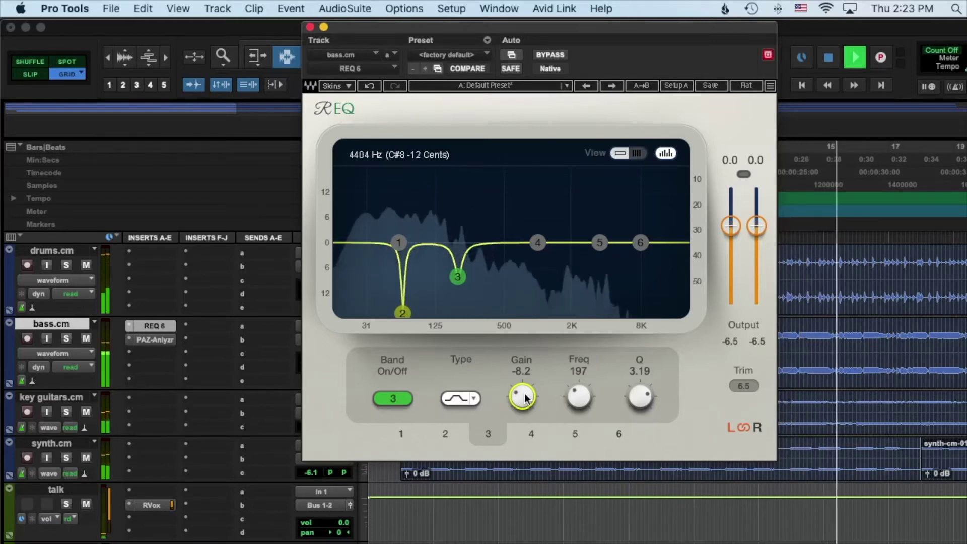
pyautogui.moveTo(650, 399); pyautogui.dragTo(650, 348)
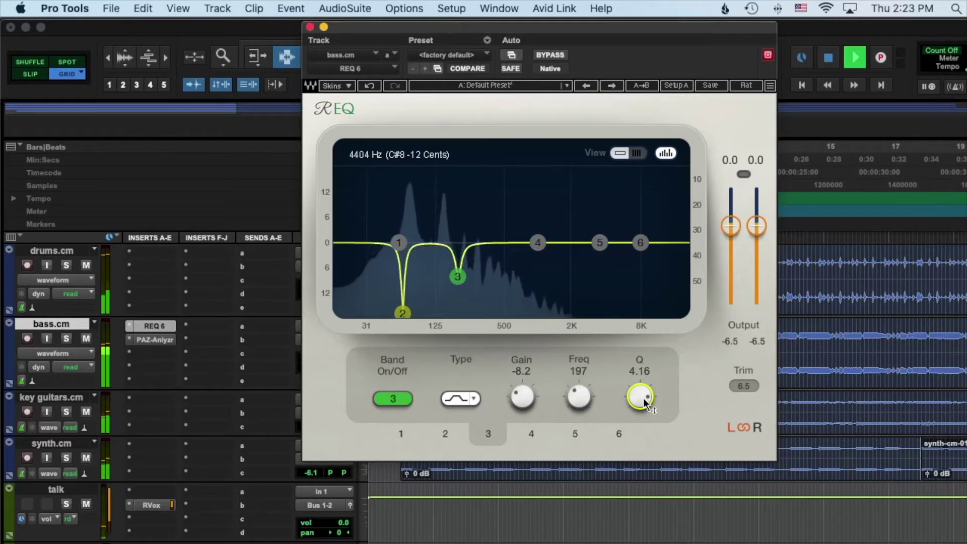
pyautogui.scroll(-1, 646, 403)
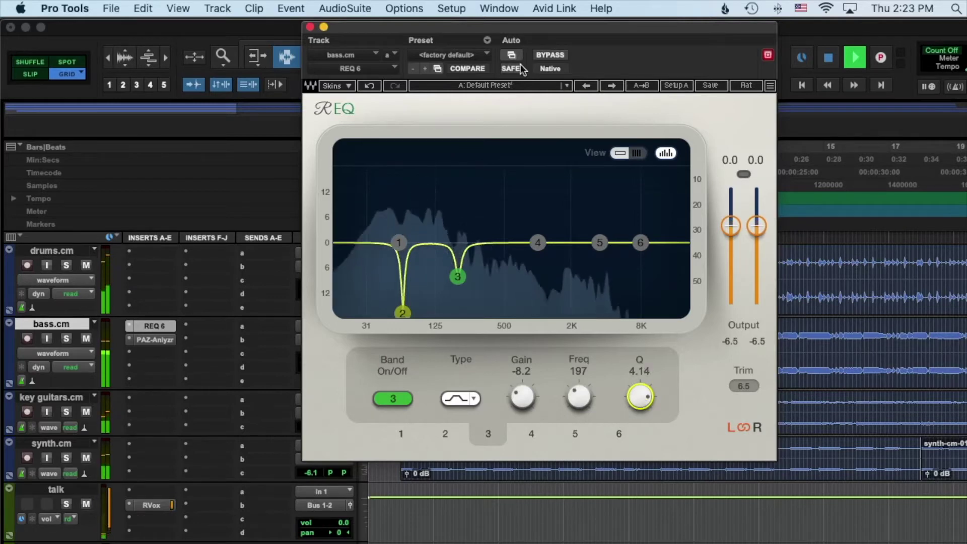
# Compare the playing mix with the bass EQ bypassed and active, then stop playback, move the EQ window aside and close it.
pyautogui.click(548, 55)
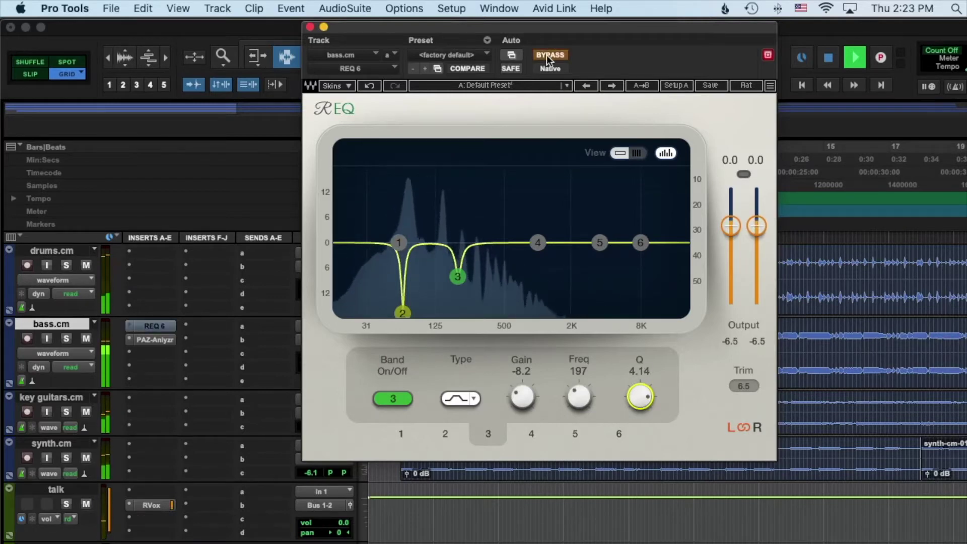
pyautogui.press('space')
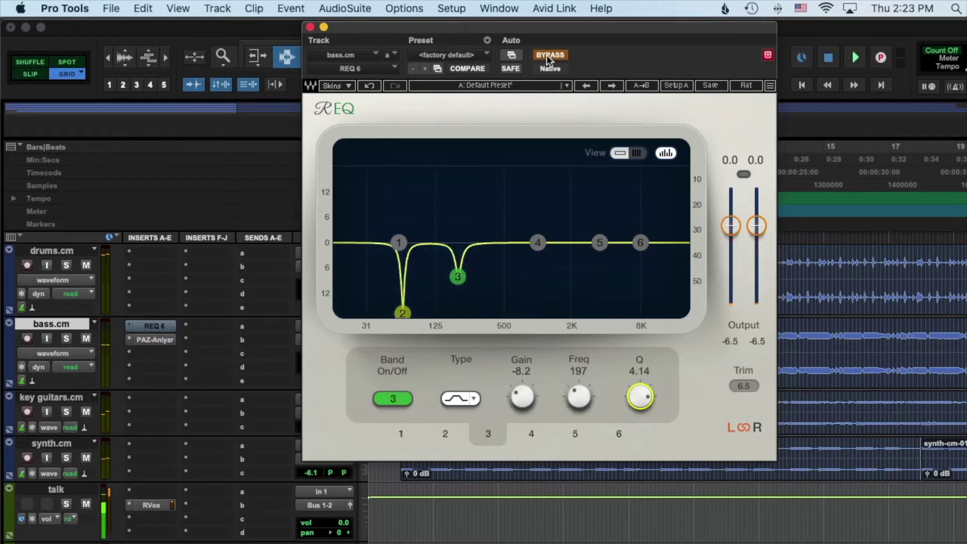
pyautogui.click(548, 56)
pyautogui.press('space')
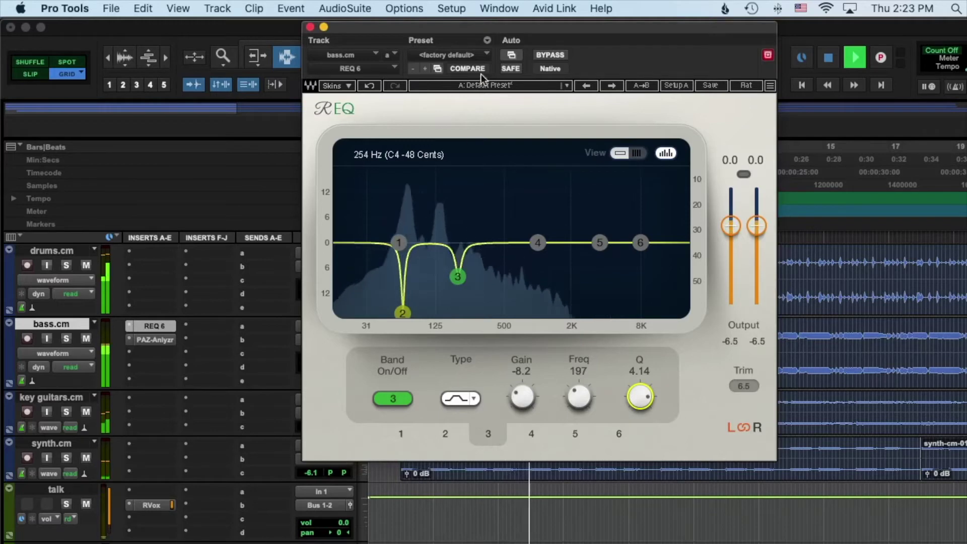
pyautogui.click(551, 54)
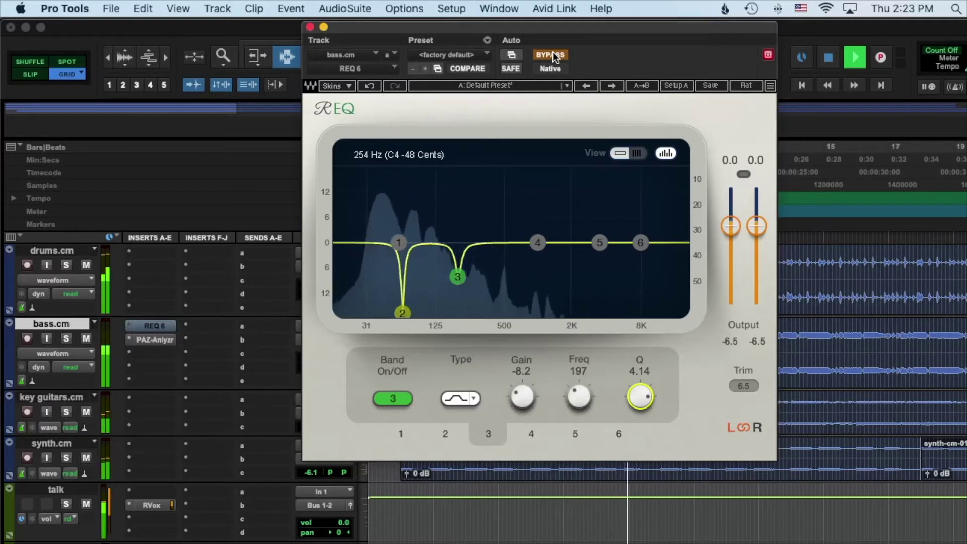
pyautogui.click(552, 54)
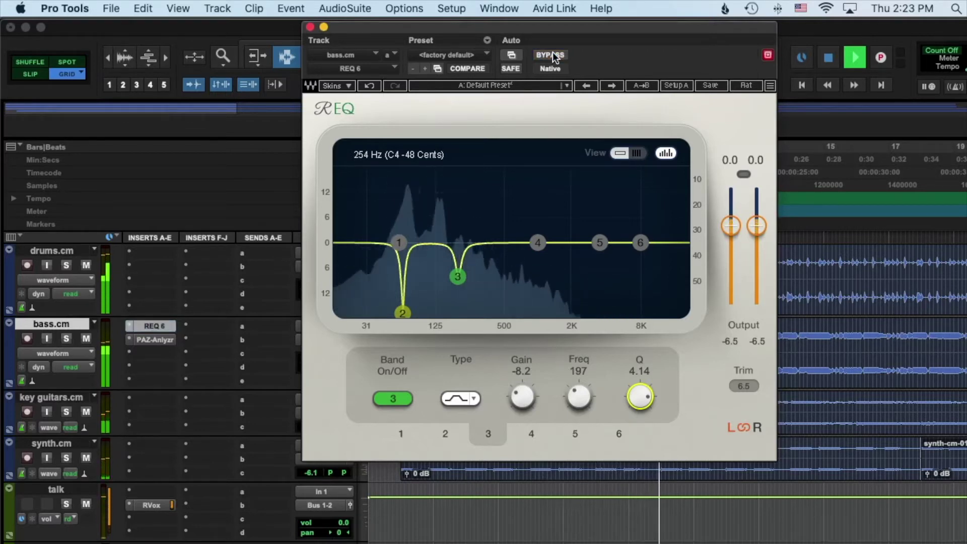
pyautogui.press('space')
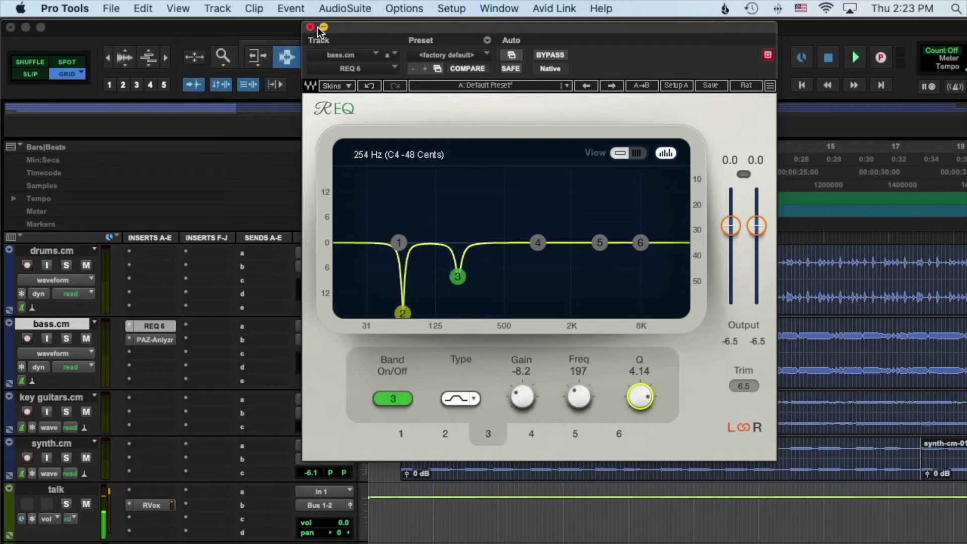
pyautogui.moveTo(356, 29); pyautogui.dragTo(437, 68)
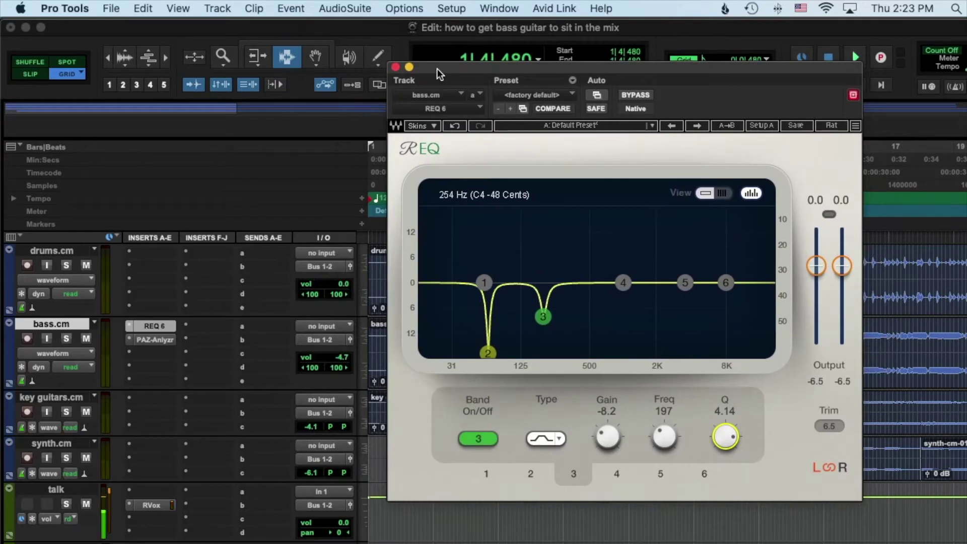
pyautogui.click(396, 67)
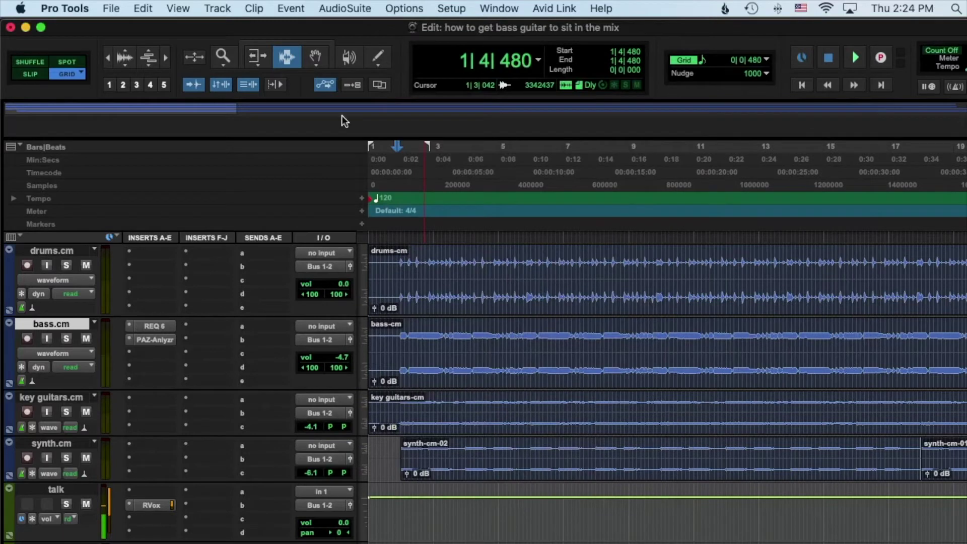
# Examine the bass spectrum in the PAZ Analyzer on bass.cm during playback, and close the analyzer.
pyautogui.click(150, 340)
pyautogui.press('space')
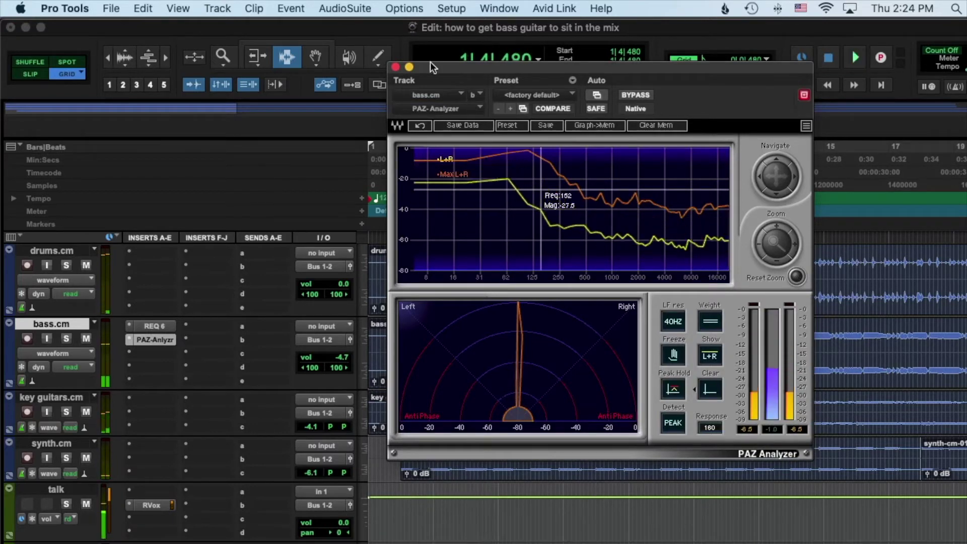
pyautogui.click(396, 67)
pyautogui.press('space')
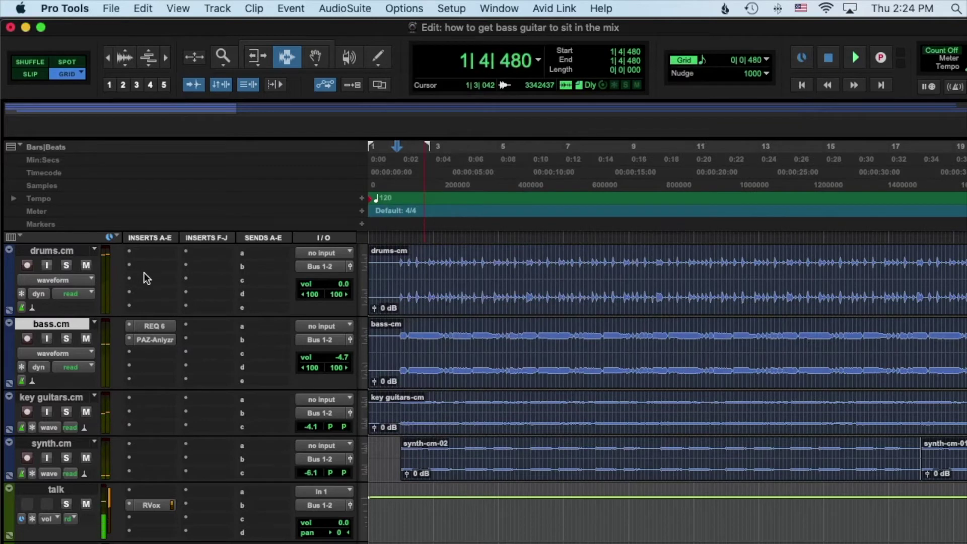
pyautogui.press('space')
pyautogui.press('space')
# Add the stereo REQ 6 equalizer to insert slot B of drums.cm.
pyautogui.click(144, 267)
pyautogui.moveTo(143, 267)
pyautogui.moveTo(321, 267)
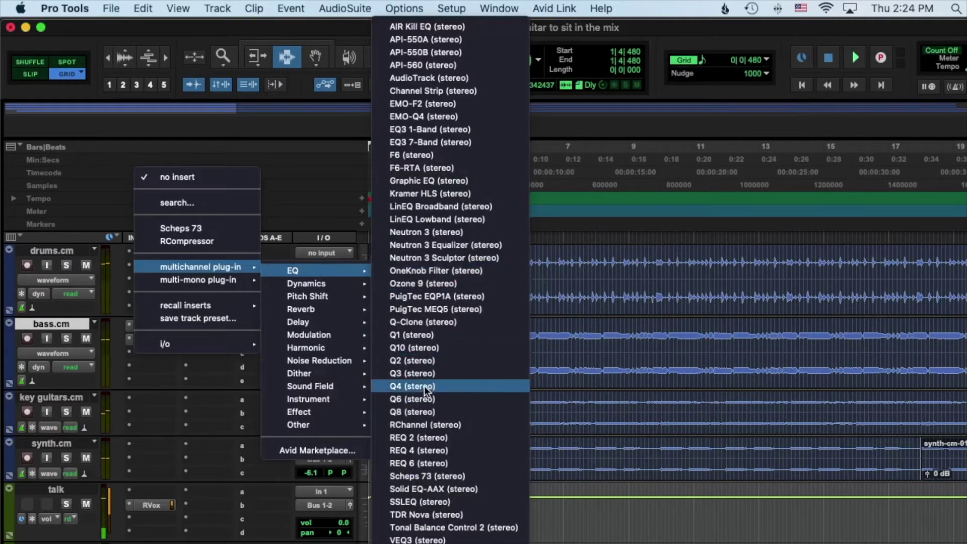
pyautogui.click(413, 462)
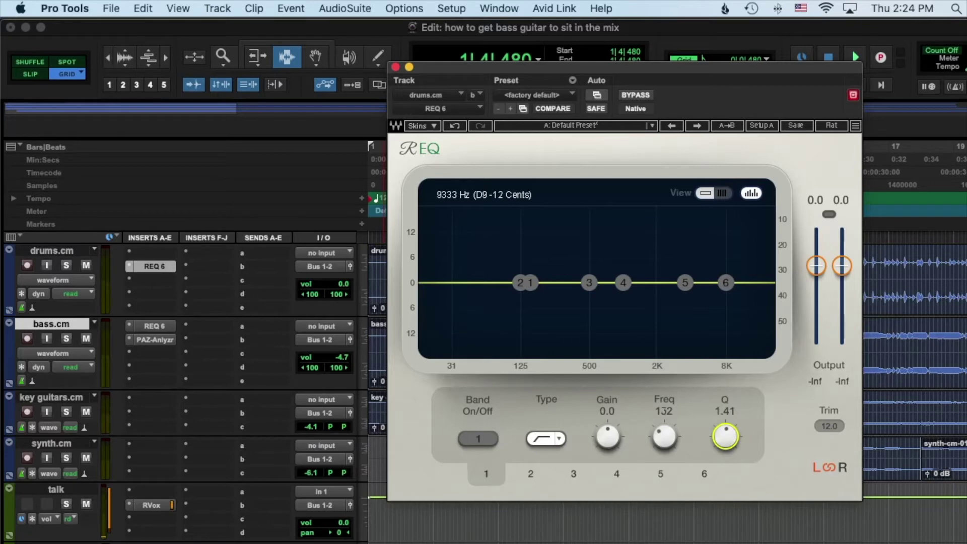
# Enable band 1 of the drums EQ as a bell cut at 132 Hz with Q 4.46 and gain -5.7 dB, auditioning it during playback.
pyautogui.doubleClick(530, 282)
pyautogui.click(551, 446)
pyautogui.click(550, 446)
pyautogui.click(550, 446)
pyautogui.moveTo(725, 437); pyautogui.dragTo(726, 418)
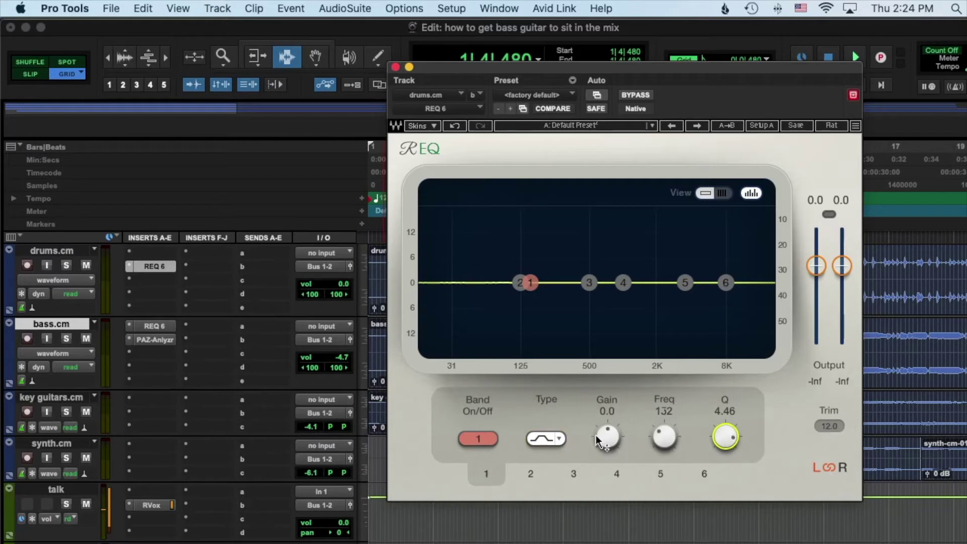
pyautogui.moveTo(618, 430); pyautogui.dragTo(617, 432)
pyautogui.press('space')
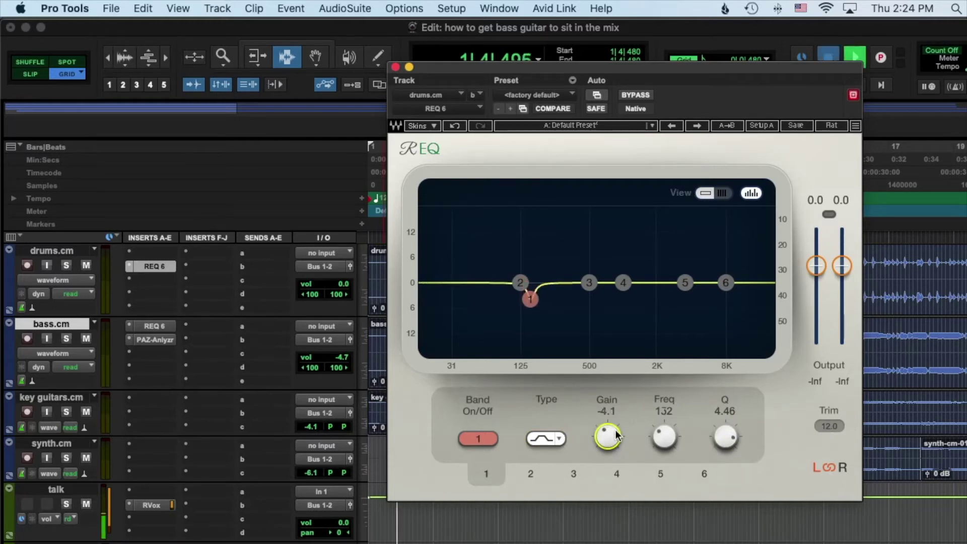
pyautogui.moveTo(665, 436); pyautogui.dragTo(613, 443)
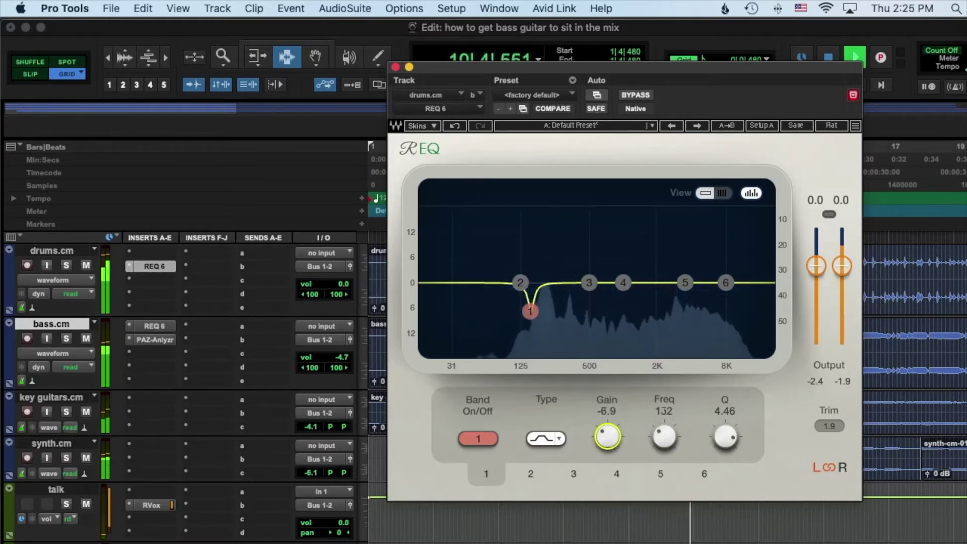
# Compare the playing mix with the drums EQ bypassed and active, replay the song with the EQ on, and stop playback.
pyautogui.click(634, 95)
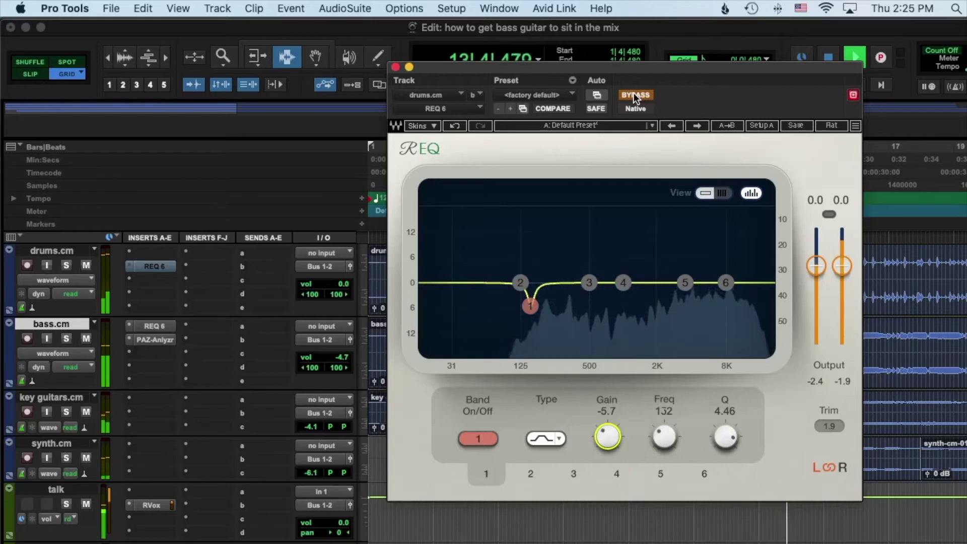
pyautogui.click(633, 94)
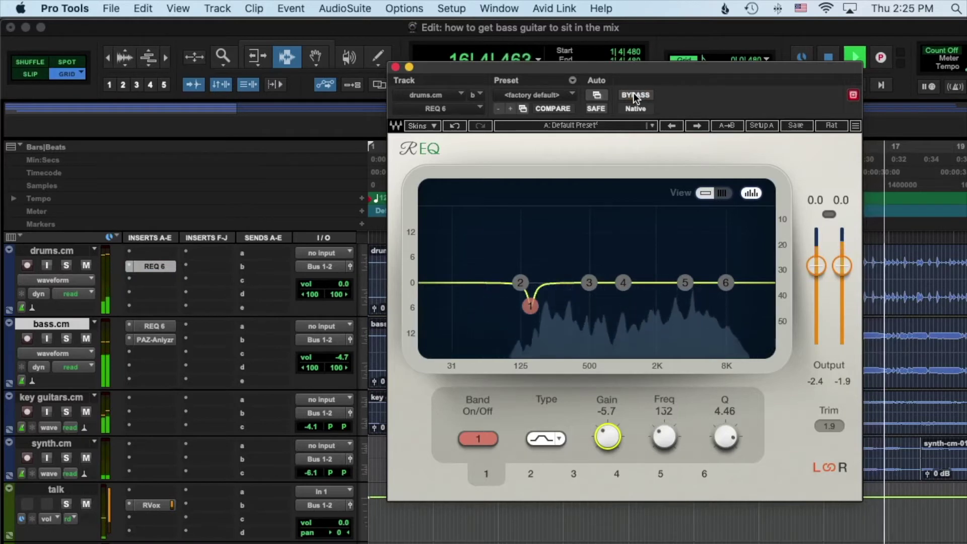
pyautogui.press('space')
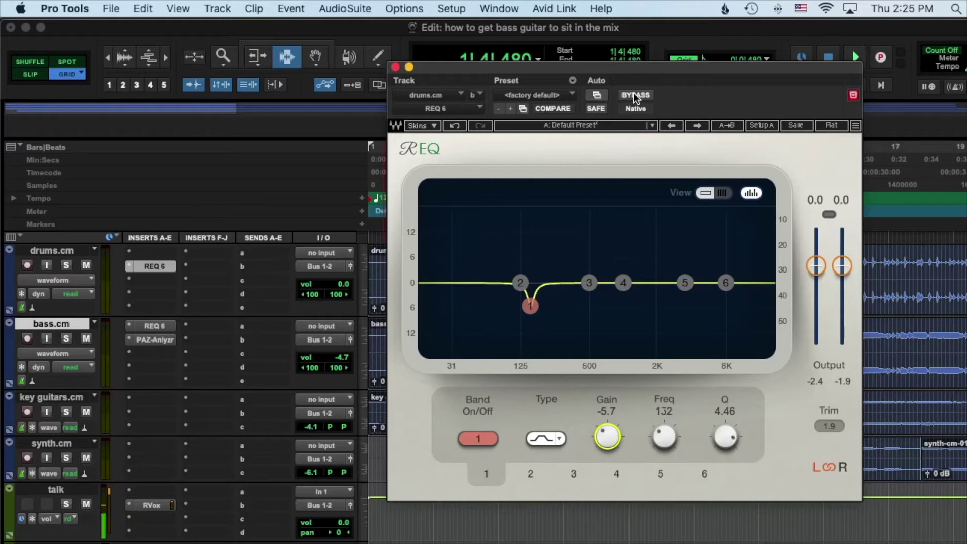
pyautogui.press('space')
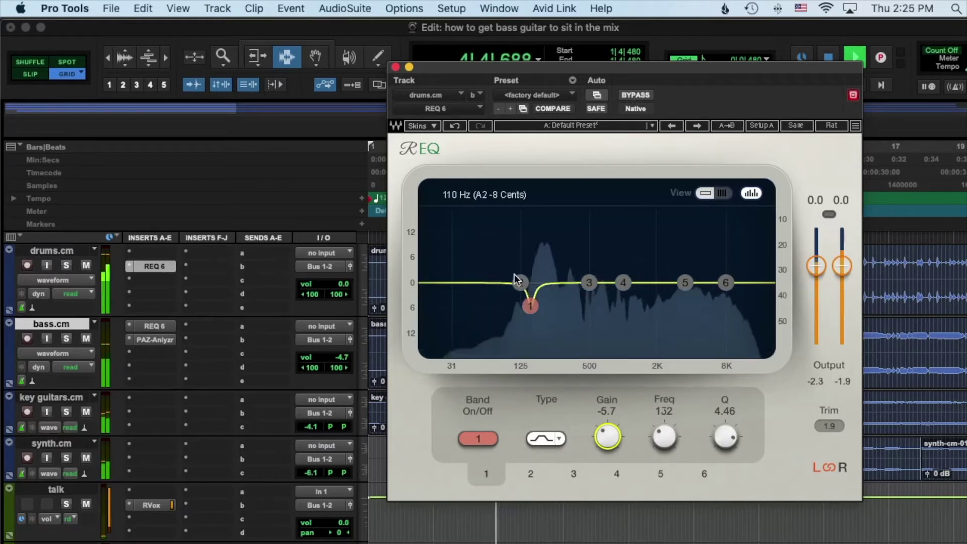
pyautogui.press('space')
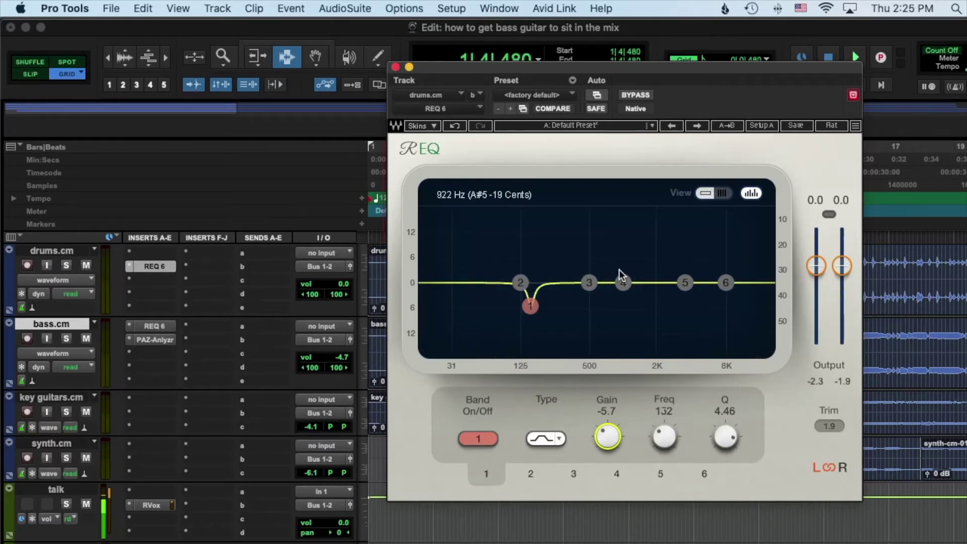
# Examine the bass peaks in the PAZ Analyzer by repeatedly freezing and unfreezing the graph during playback, then close it and stop playback.
pyautogui.click(156, 339)
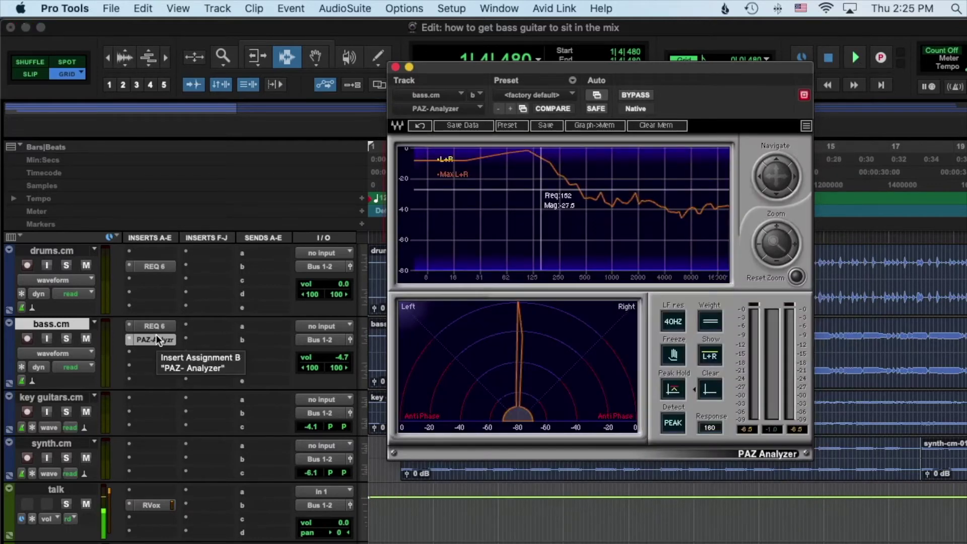
pyautogui.press('space')
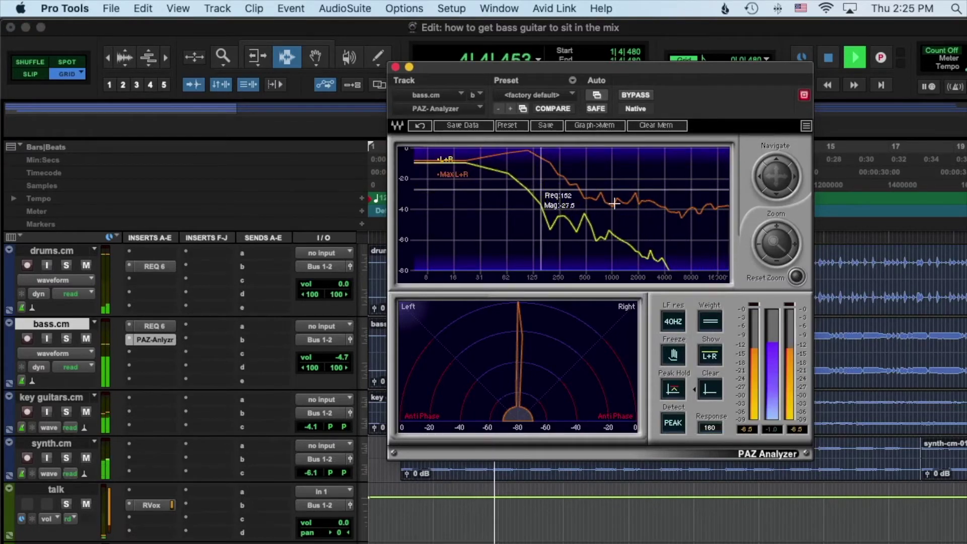
pyautogui.click(674, 356)
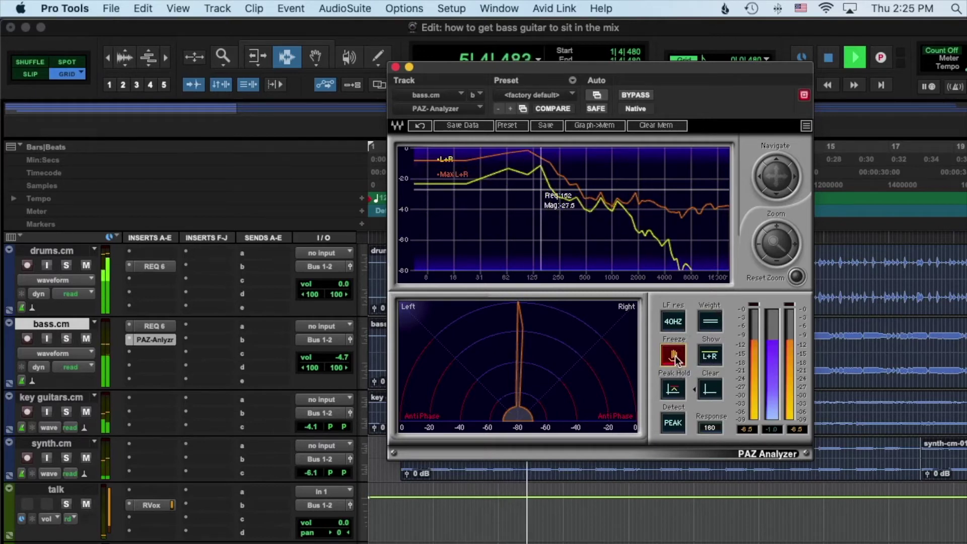
pyautogui.click(674, 356)
pyautogui.click(674, 356)
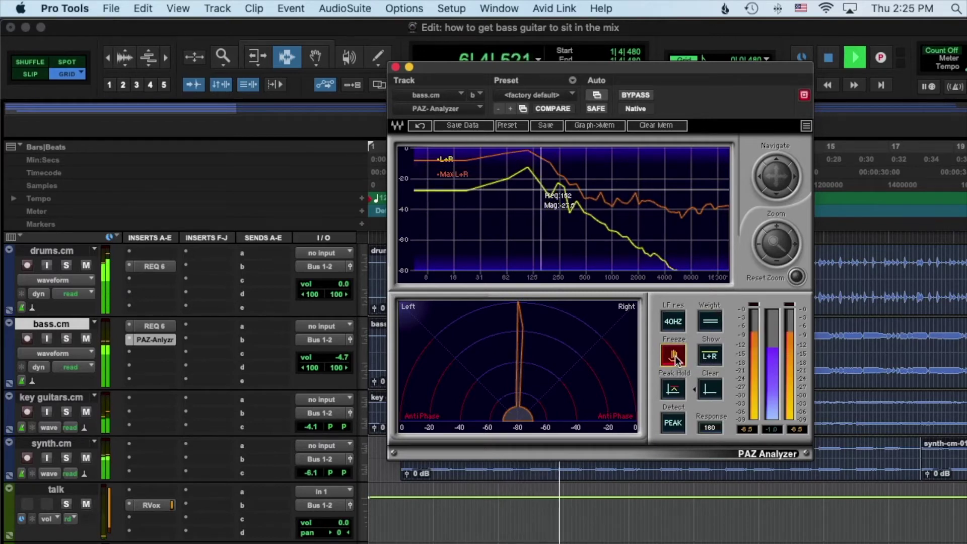
pyautogui.click(674, 356)
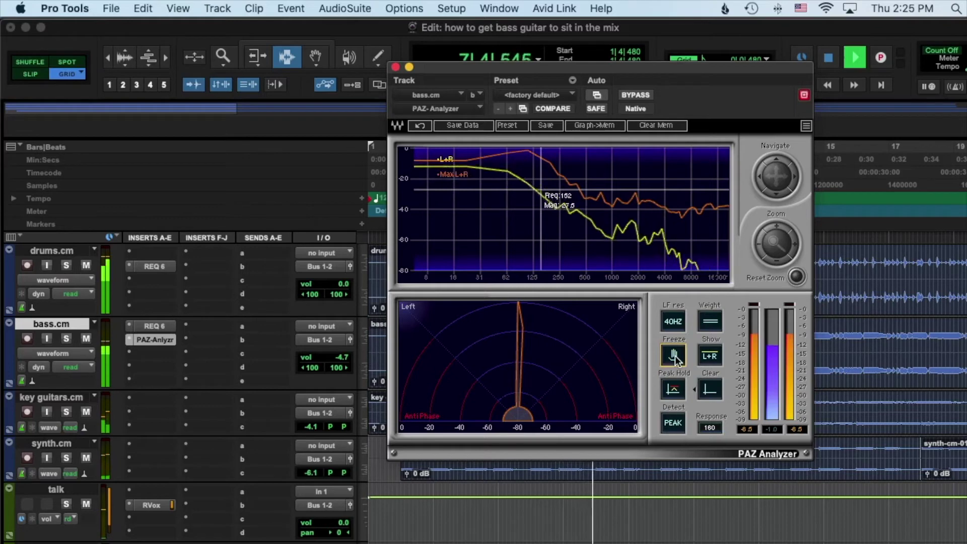
pyautogui.click(674, 356)
pyautogui.click(674, 356)
pyautogui.click(674, 356)
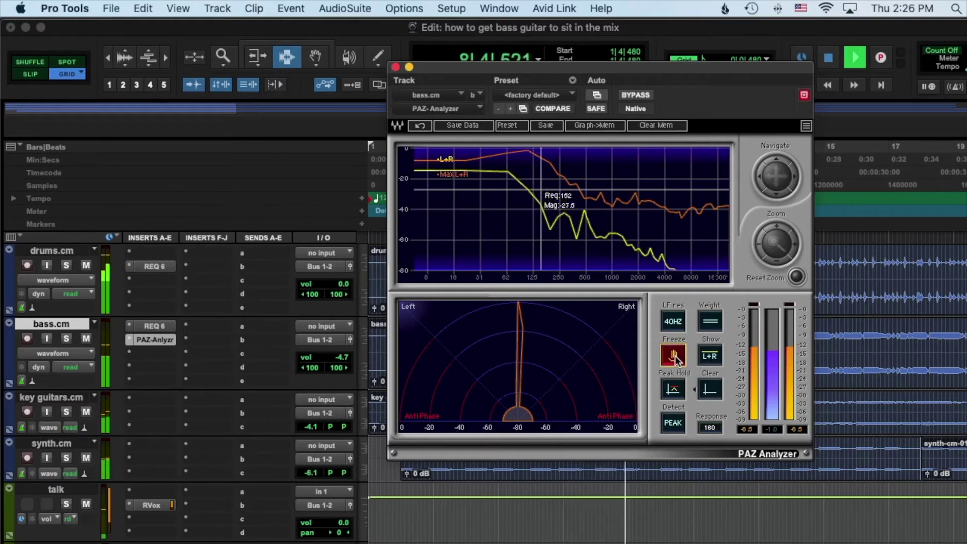
pyautogui.click(673, 357)
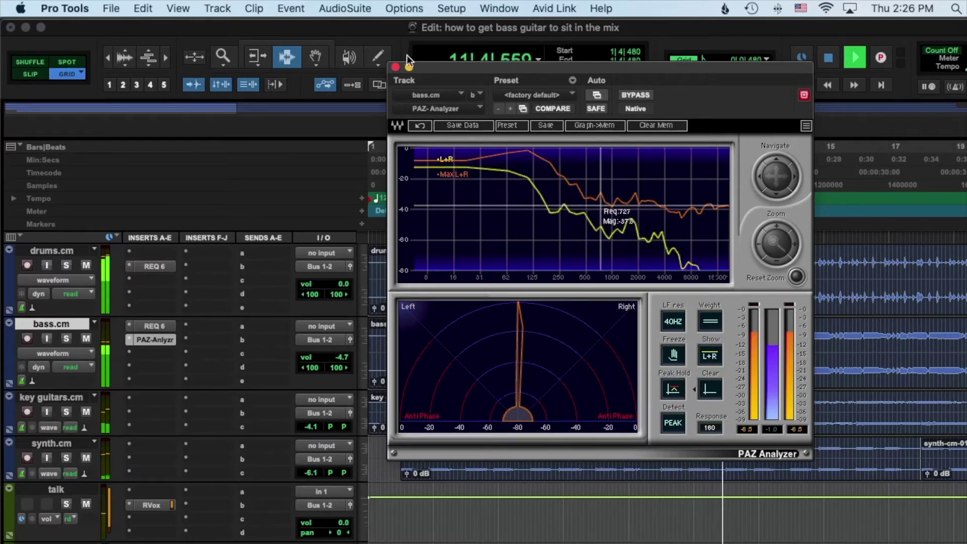
pyautogui.click(395, 67)
pyautogui.press('space')
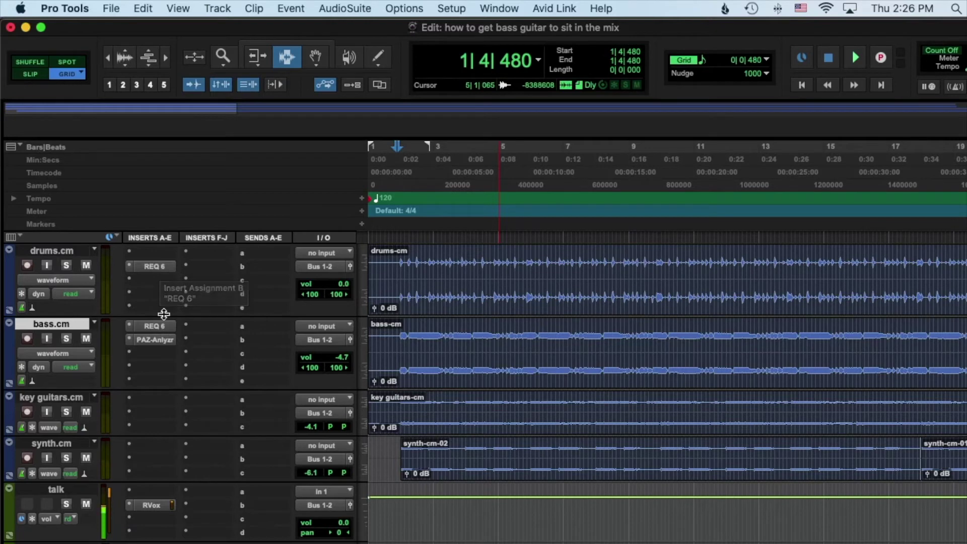
# Enable band 4 of the drums EQ as a bell cut at 723 Hz with gain -4.0 dB and Q 3.92 during playback.
pyautogui.click(150, 266)
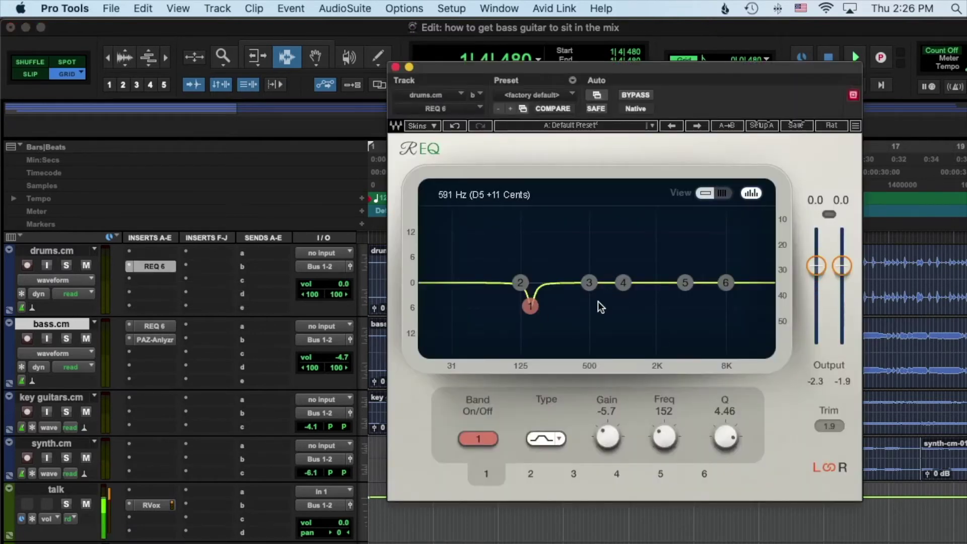
pyautogui.press('space')
pyautogui.moveTo(623, 283)
pyautogui.mouseDown()
pyautogui.moveTo(648, 283)
pyautogui.moveTo(608, 292)
pyautogui.mouseUp()
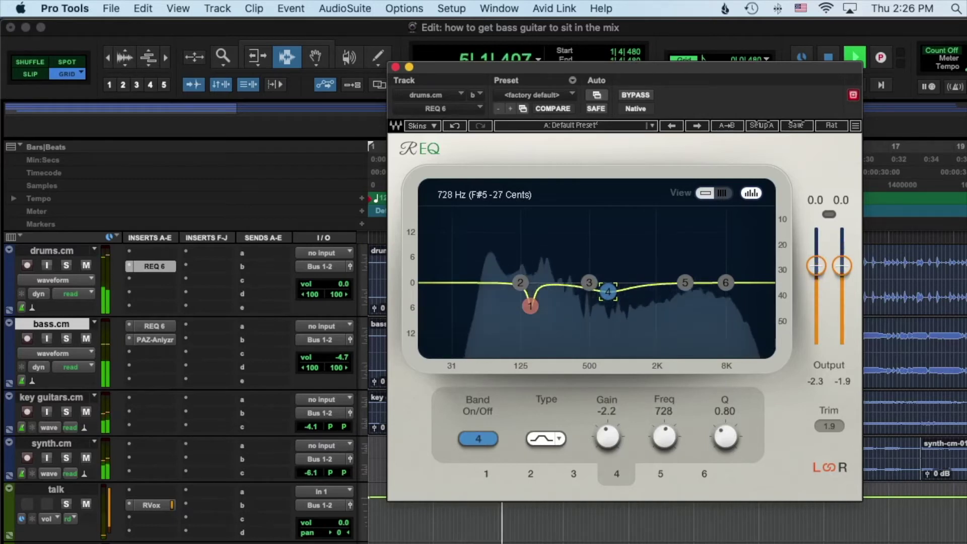
pyautogui.moveTo(725, 438); pyautogui.dragTo(725, 412)
pyautogui.moveTo(608, 436); pyautogui.dragTo(608, 446)
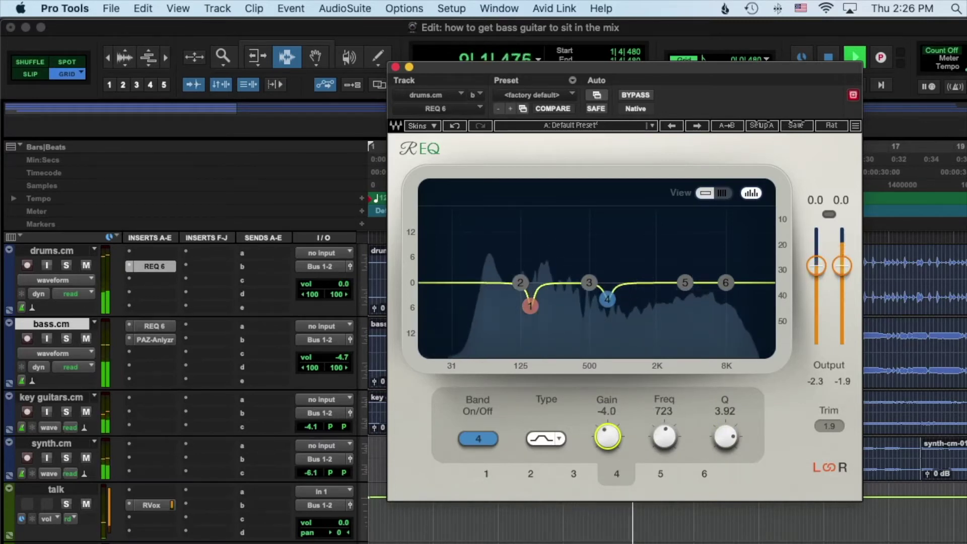
# Enable band 4 of the bass EQ as a bell boost of 2.6 dB at 712 Hz with Q 0.80 during playback.
pyautogui.click(154, 325)
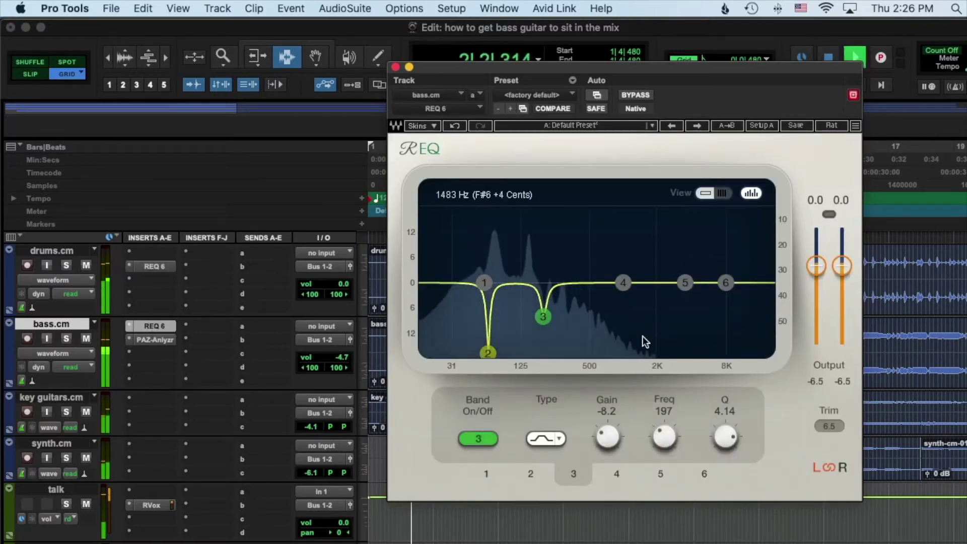
pyautogui.click(623, 283)
pyautogui.moveTo(622, 281)
pyautogui.mouseDown()
pyautogui.moveTo(607, 279)
pyautogui.moveTo(610, 249)
pyautogui.moveTo(605, 272)
pyautogui.mouseUp()
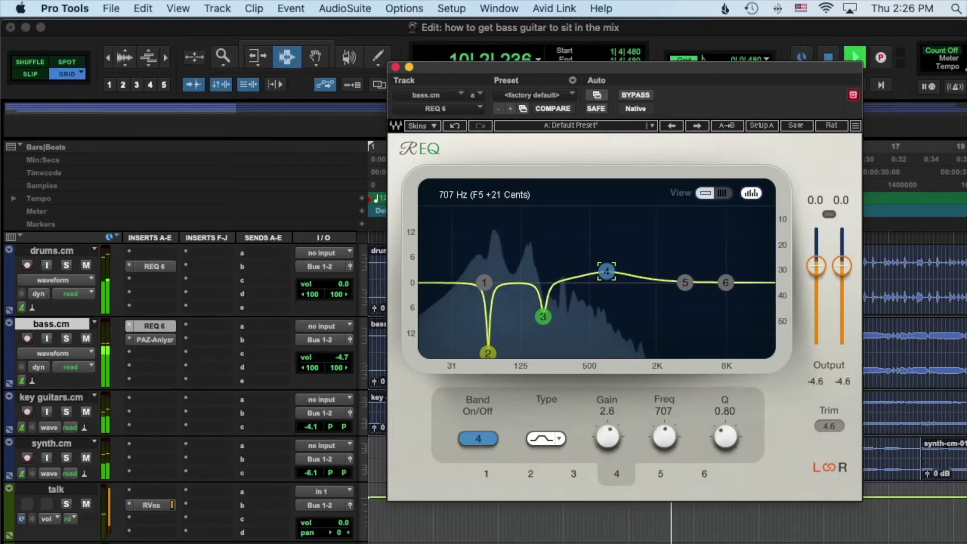
pyautogui.press('space')
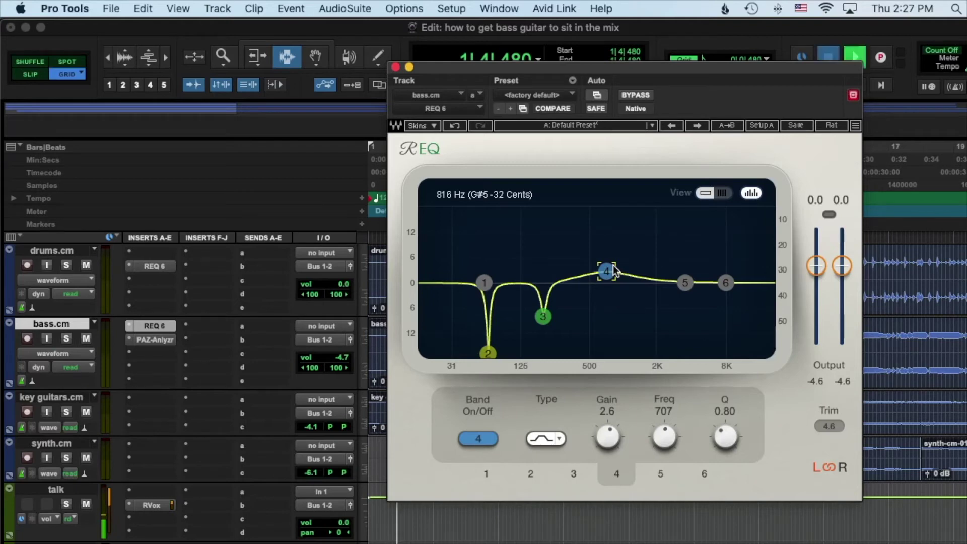
pyautogui.moveTo(612, 265); pyautogui.dragTo(599, 262)
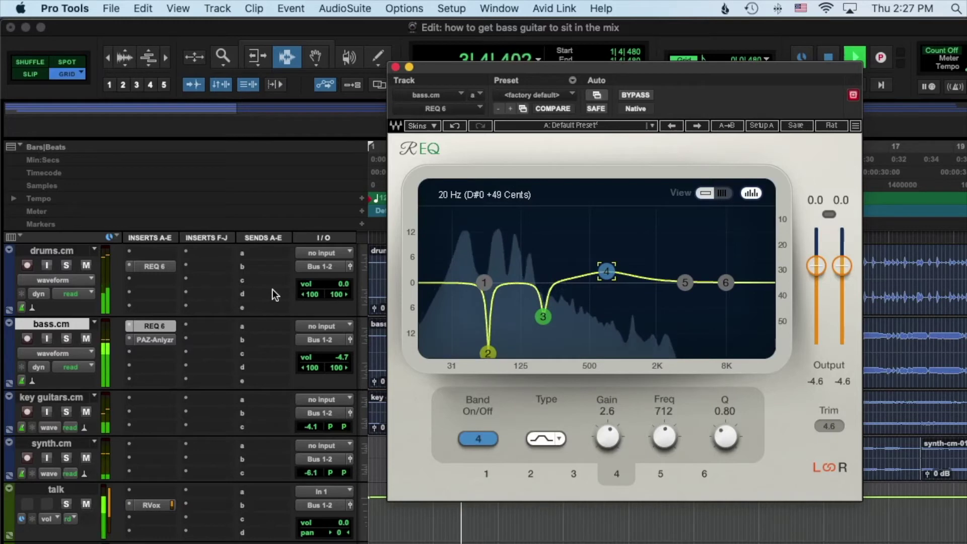
# Compare the playing mix with the drums and bass EQs bypassed and active.
pyautogui.keyDown('super'); pyautogui.click(156, 267); pyautogui.keyUp('super')
pyautogui.keyDown('super'); pyautogui.click(153, 326); pyautogui.keyUp('super')
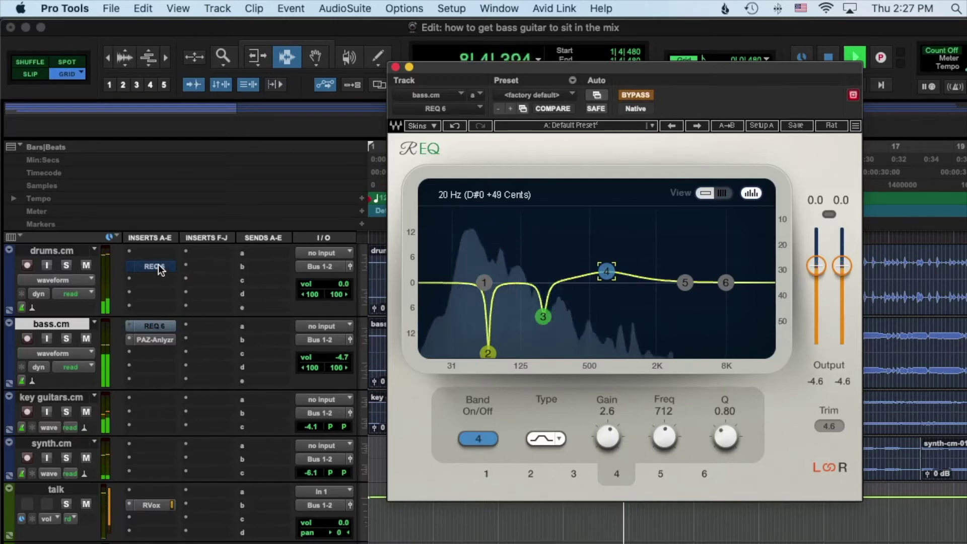
pyautogui.keyDown('super'); pyautogui.click(155, 326); pyautogui.keyUp('super')
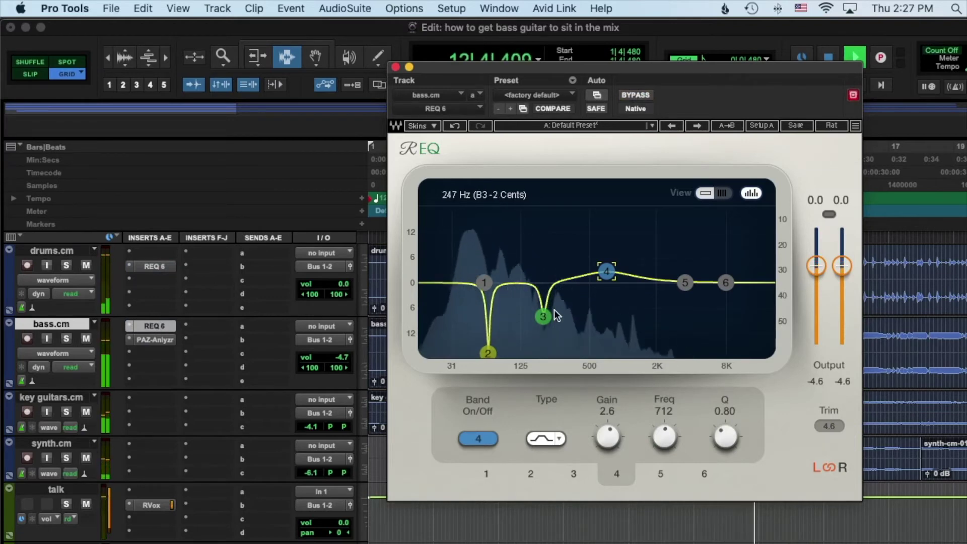
# Deepen the drums EQ's band 4 cut to -5.0 dB at 713 Hz and stop playback.
pyautogui.click(154, 266)
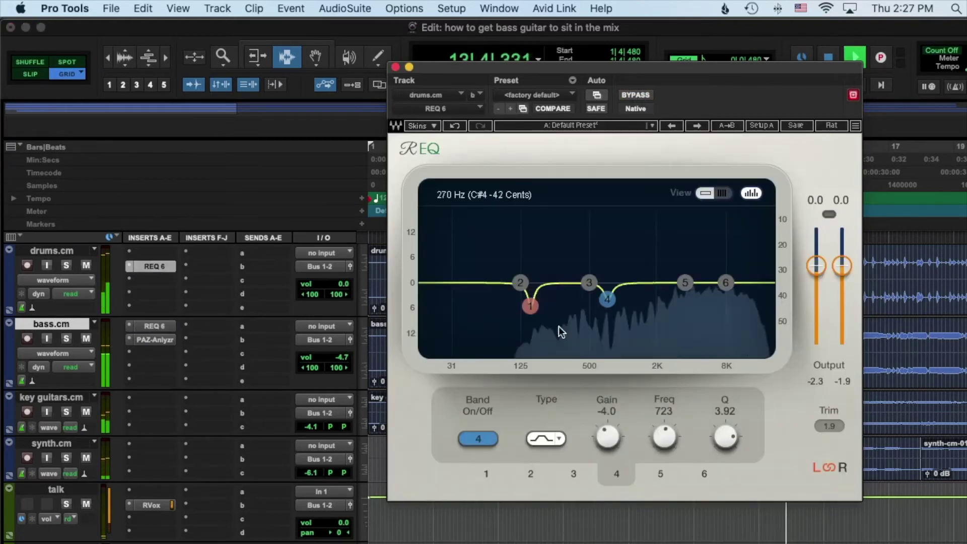
pyautogui.moveTo(607, 299); pyautogui.dragTo(606, 303)
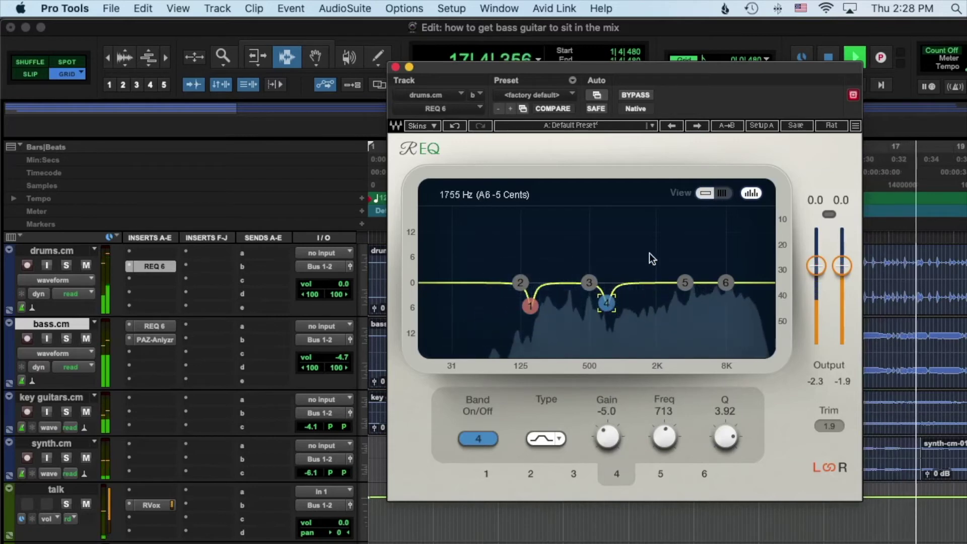
pyautogui.press('space')
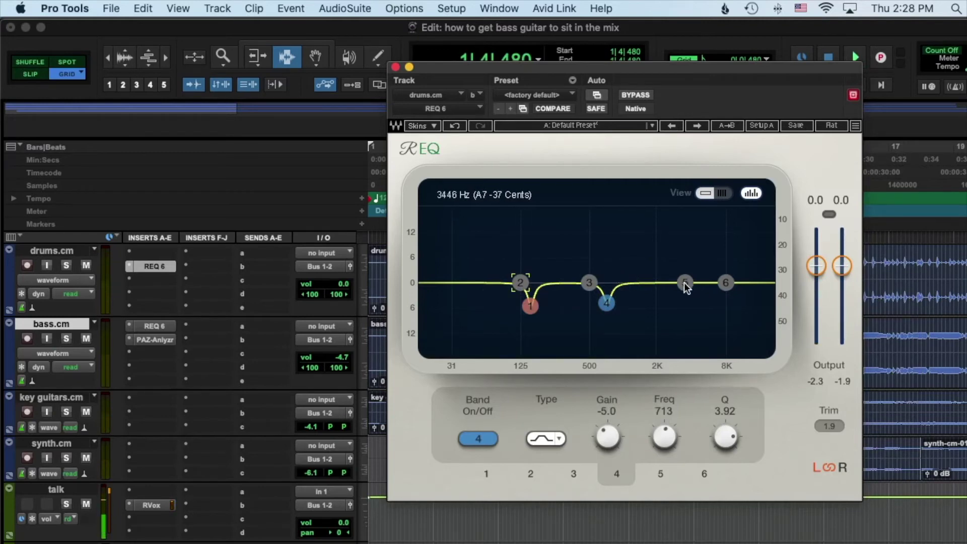
# Enable band 5 of the drums EQ as a 1.9 dB boost at 4740 Hz with Q 1.08 while the song plays.
pyautogui.press('space')
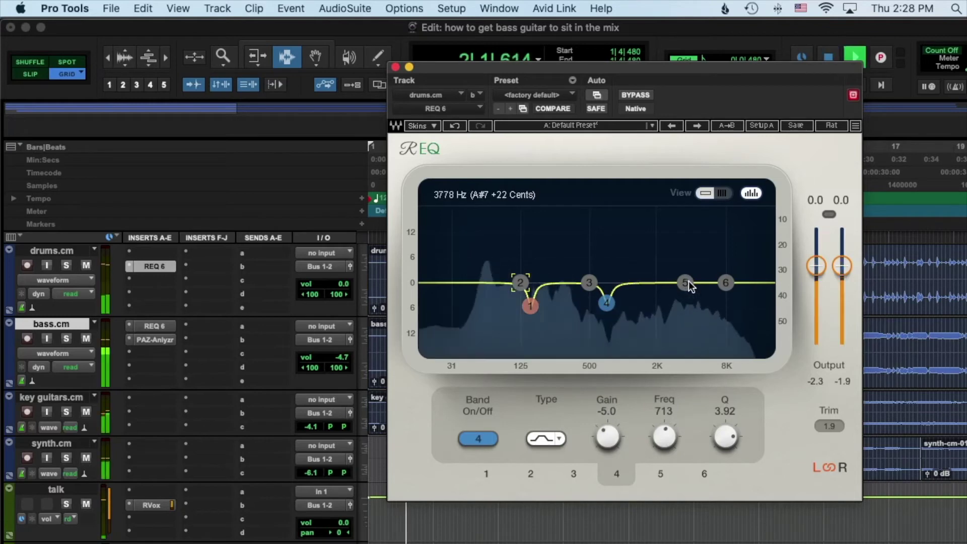
pyautogui.click(687, 281)
pyautogui.moveTo(686, 282); pyautogui.dragTo(700, 275)
pyautogui.moveTo(726, 437); pyautogui.dragTo(725, 423)
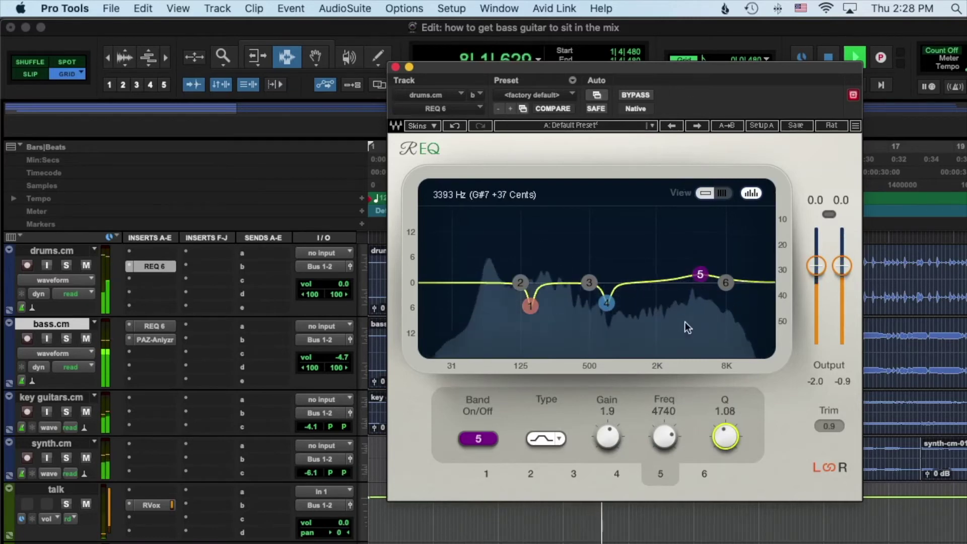
# Compare the drums with EQ band 5 off and on, leave it on, and stop playback.
pyautogui.click(474, 438)
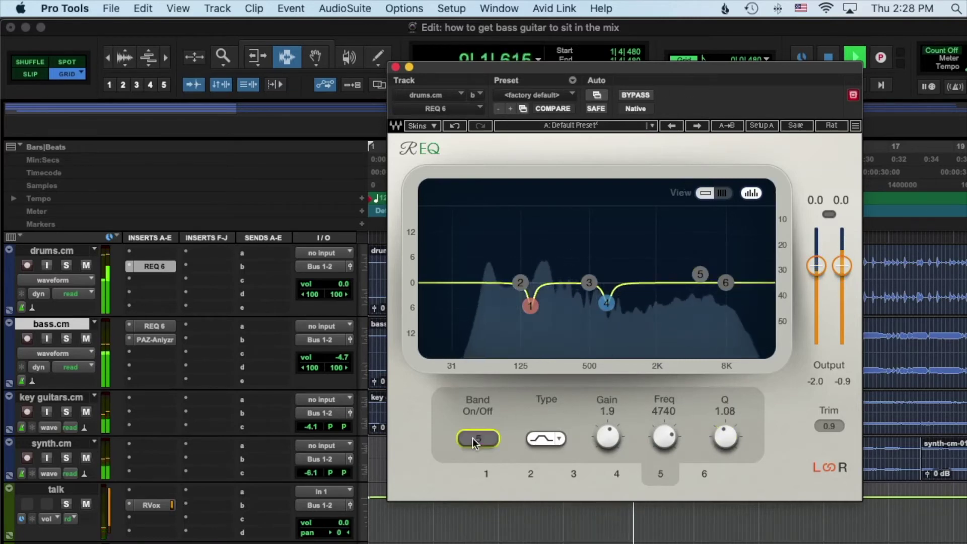
pyautogui.click(473, 438)
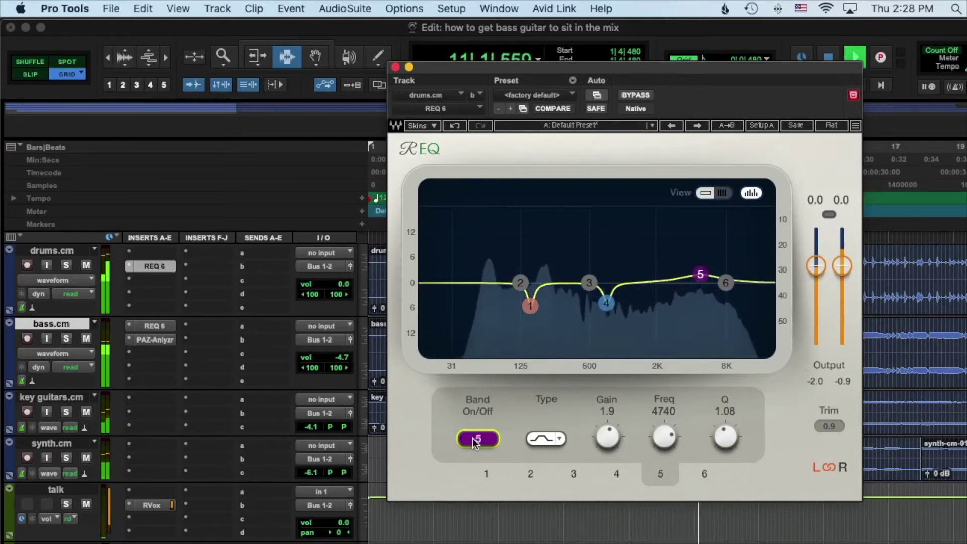
pyautogui.press('space')
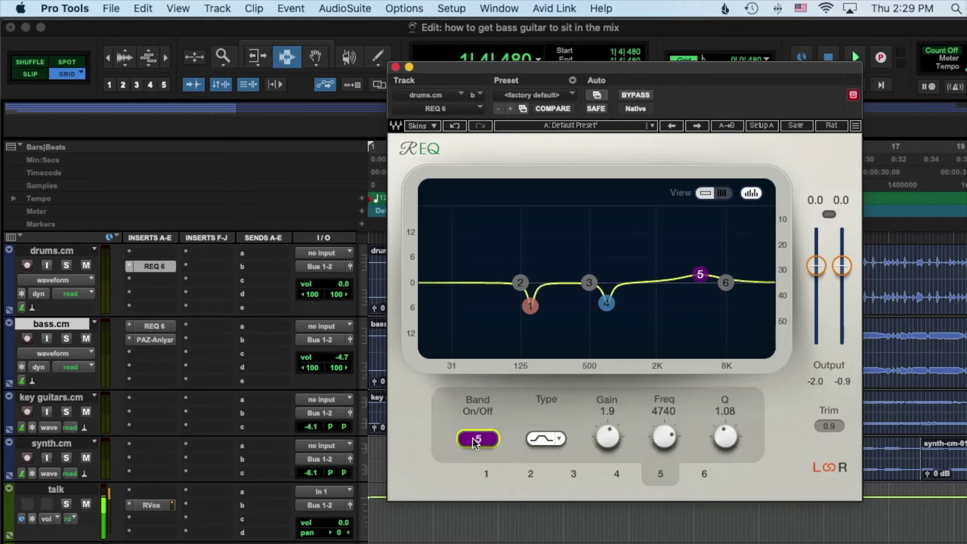
# Replay the song, toggling the bypass of the drums and bass EQs to compare the mix, then stop with both active.
pyautogui.press('space')
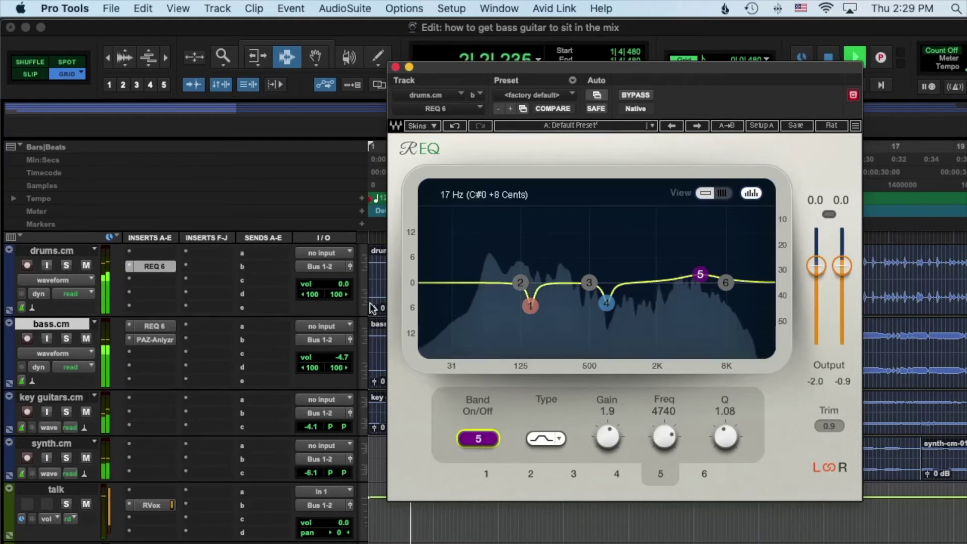
pyautogui.keyDown('super'); pyautogui.click(162, 264); pyautogui.keyUp('super')
pyautogui.keyDown('super'); pyautogui.click(156, 325); pyautogui.keyUp('super')
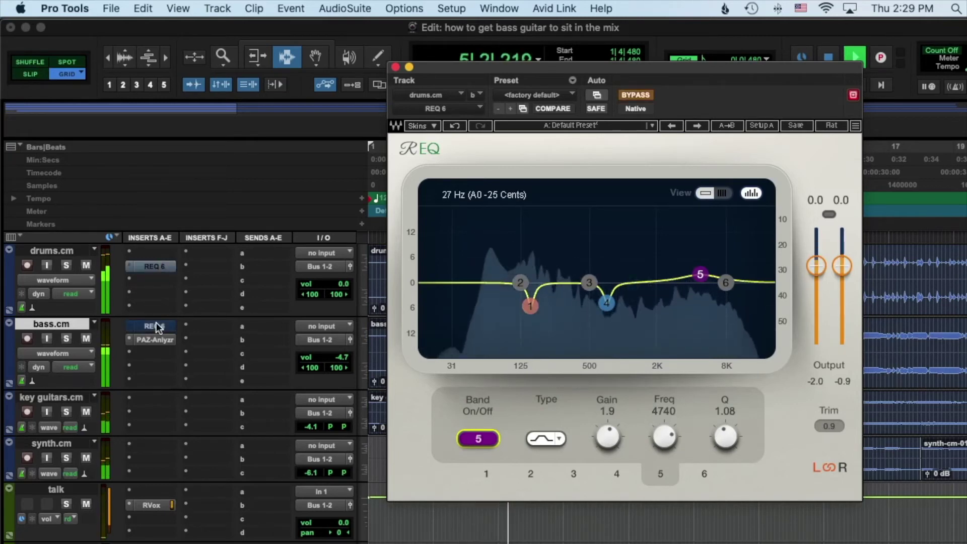
pyautogui.keyDown('super'); pyautogui.click(156, 326); pyautogui.keyUp('super')
pyautogui.keyDown('super'); pyautogui.click(156, 263); pyautogui.keyUp('super')
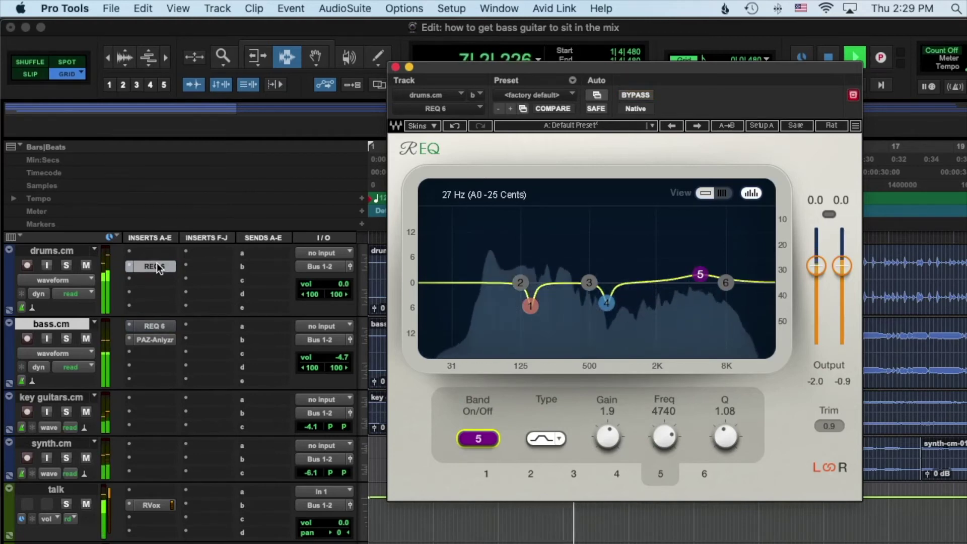
pyautogui.keyDown('super'); pyautogui.click(156, 263); pyautogui.keyUp('super')
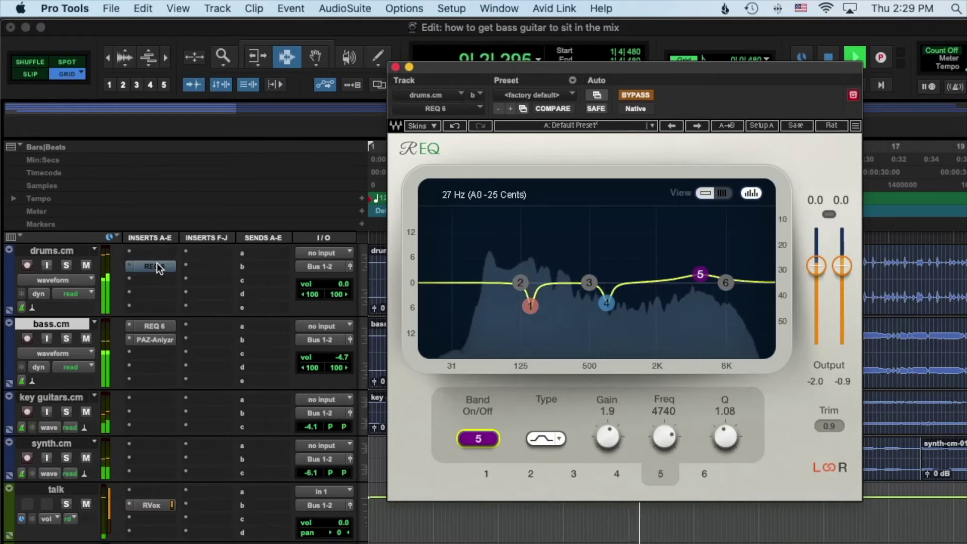
pyautogui.keyDown('super'); pyautogui.click(156, 262); pyautogui.keyUp('super')
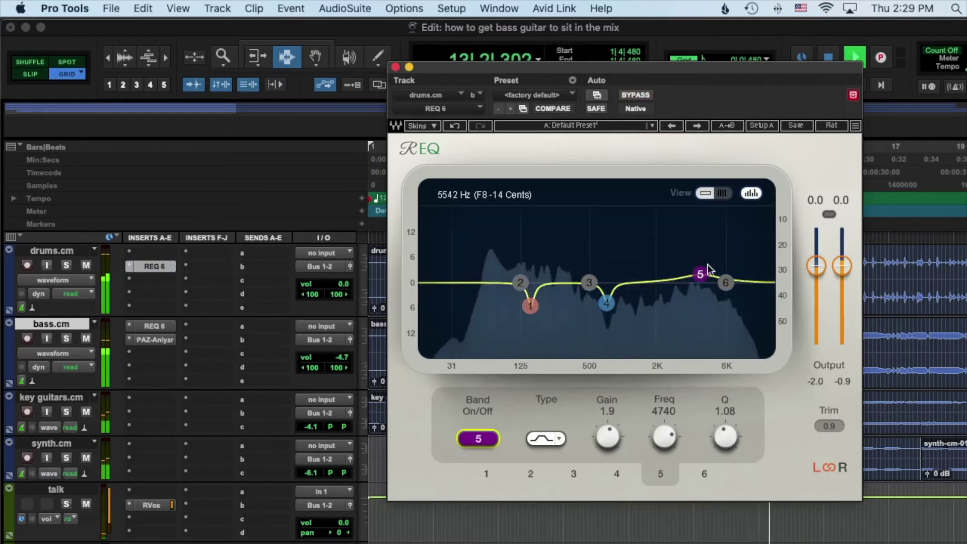
pyautogui.press('space')
# Enable band 6 of the drums EQ as a high shelf boost of 2.7 dB at 9813 Hz, auditioning it during playback.
pyautogui.moveTo(726, 282); pyautogui.dragTo(735, 282)
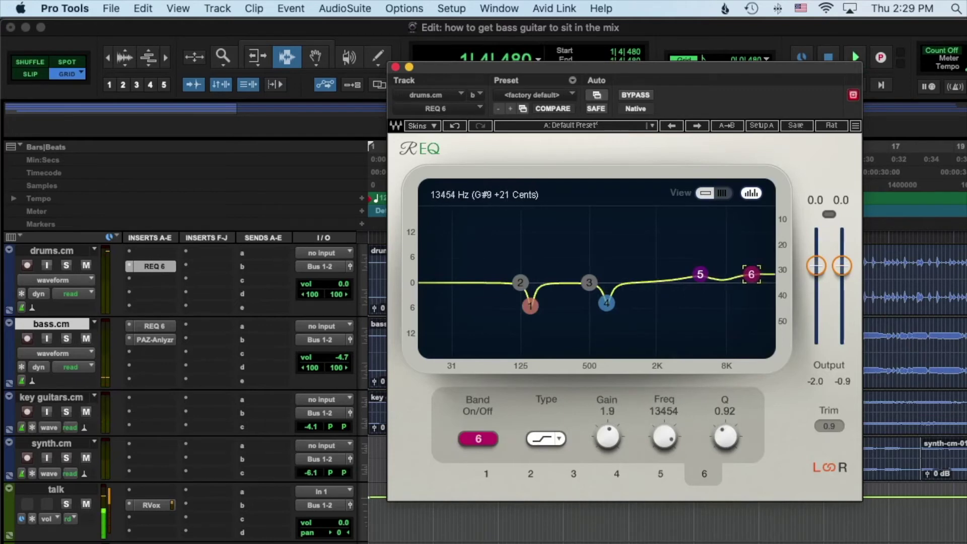
pyautogui.press('space')
pyautogui.moveTo(751, 274)
pyautogui.mouseDown()
pyautogui.moveTo(737, 249)
pyautogui.moveTo(736, 270)
pyautogui.mouseUp()
pyautogui.press('space')
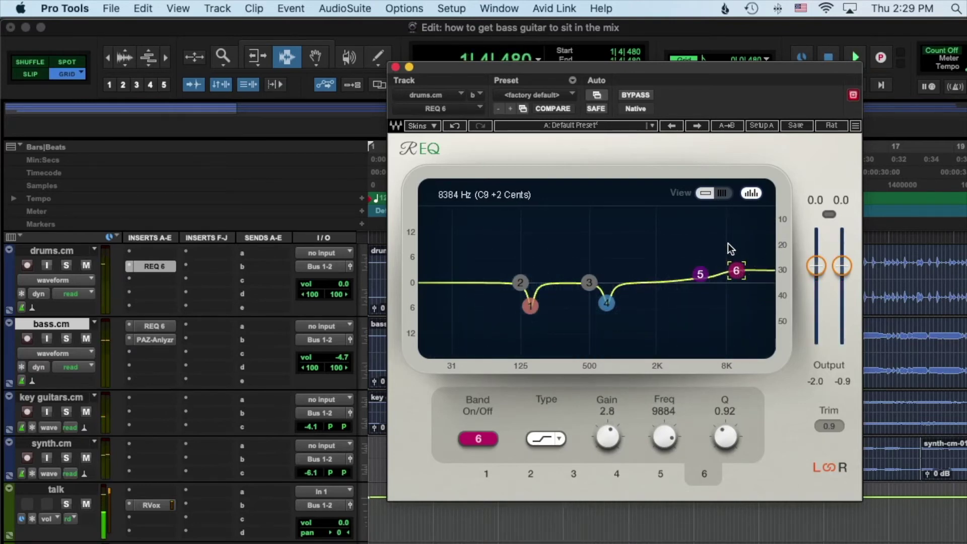
pyautogui.moveTo(734, 272); pyautogui.dragTo(734, 275)
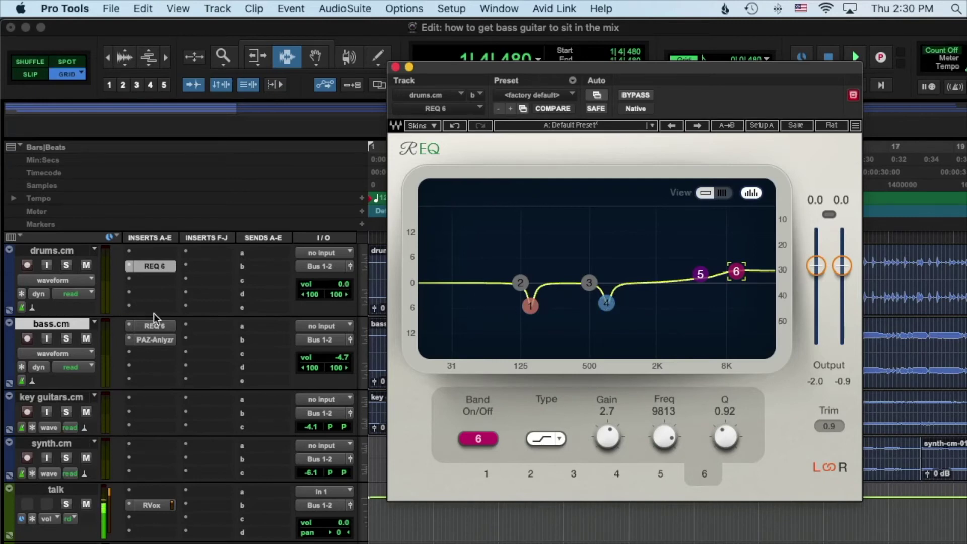
# Compare the mix once more with both EQs bypassed and active, close the drums EQ, and stop playback.
pyautogui.press('space')
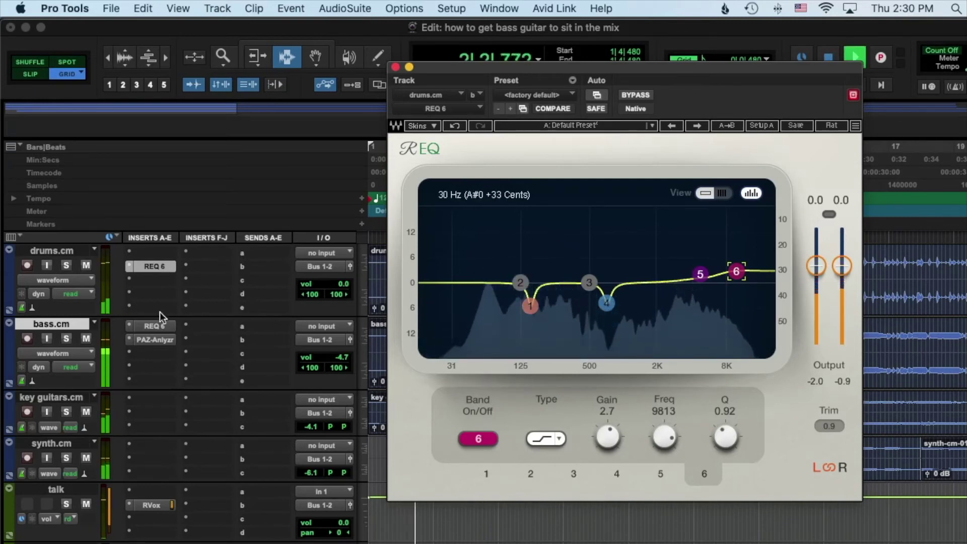
pyautogui.keyDown('super'); pyautogui.click(153, 267); pyautogui.keyUp('super')
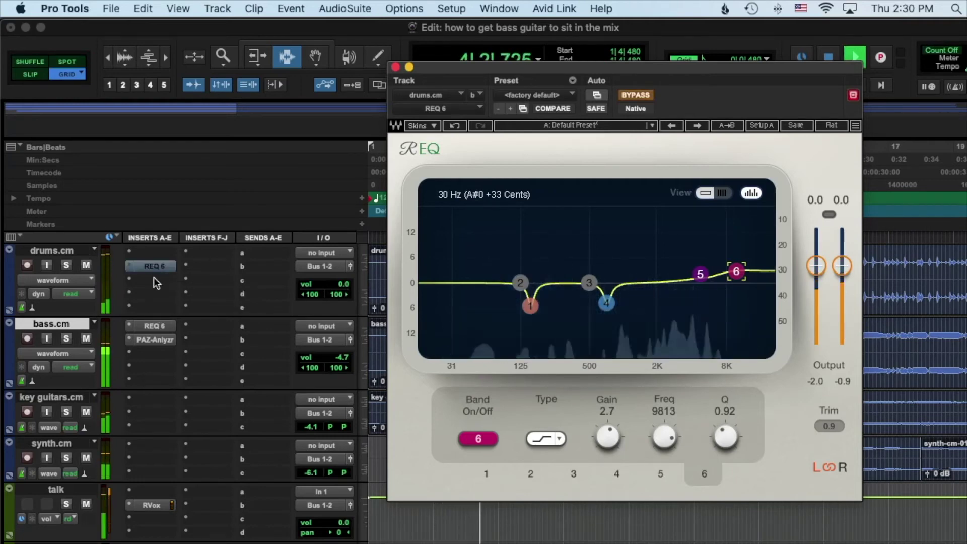
pyautogui.keyDown('super'); pyautogui.click(159, 324); pyautogui.keyUp('super')
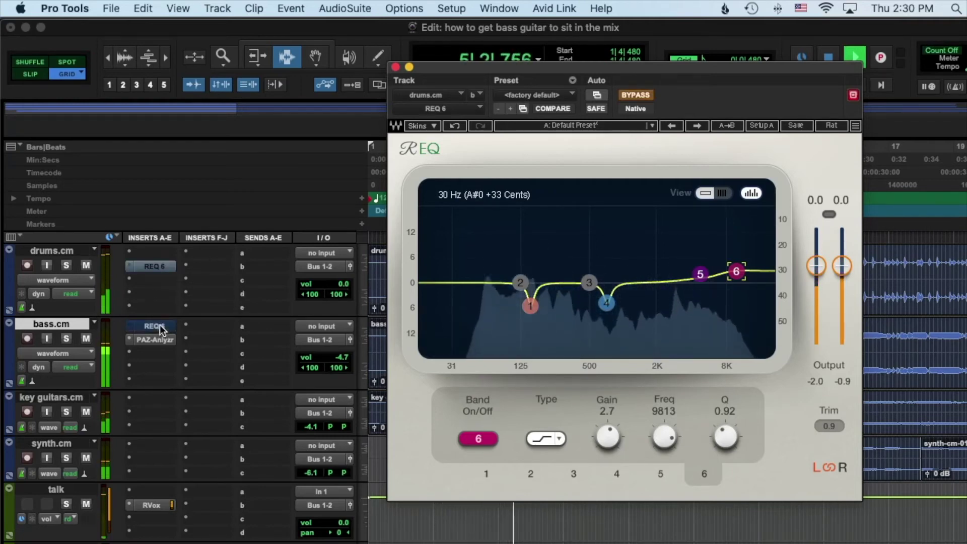
pyautogui.keyDown('super'); pyautogui.click(159, 324); pyautogui.keyUp('super')
pyautogui.keyDown('super'); pyautogui.click(159, 264); pyautogui.keyUp('super')
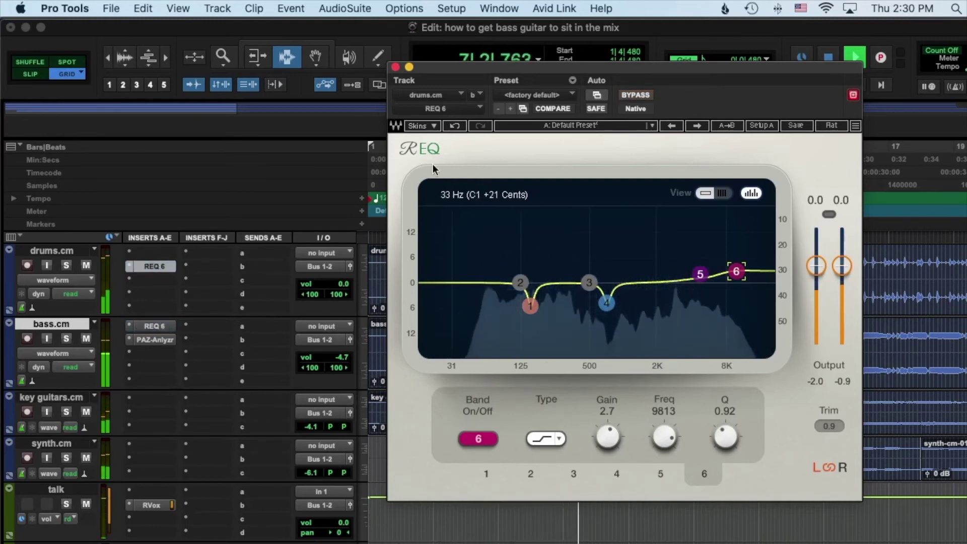
pyautogui.click(395, 67)
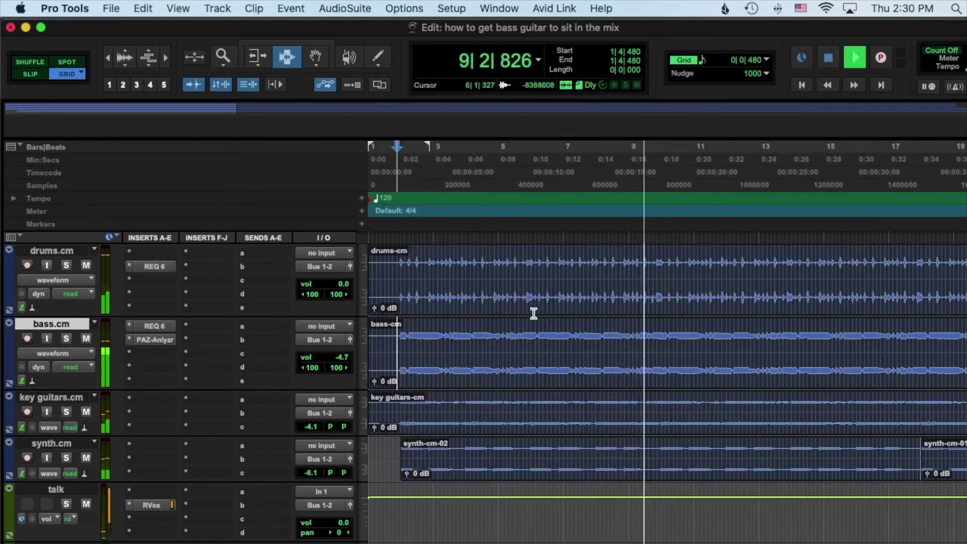
pyautogui.press('space')
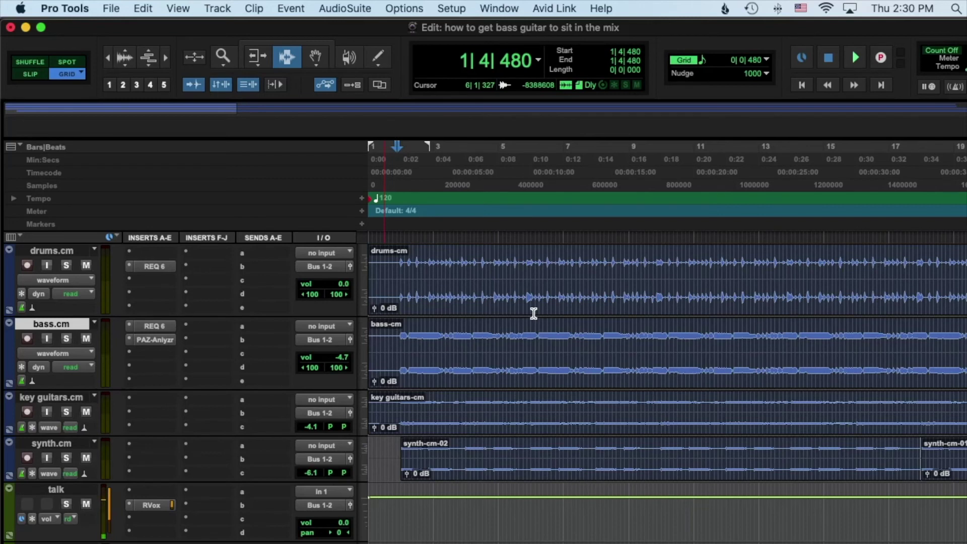
# Play the song from 3|3|000, check the mix by toggling the bass and drums mutes, and stop playback.
pyautogui.click(450, 328)
pyautogui.press('space')
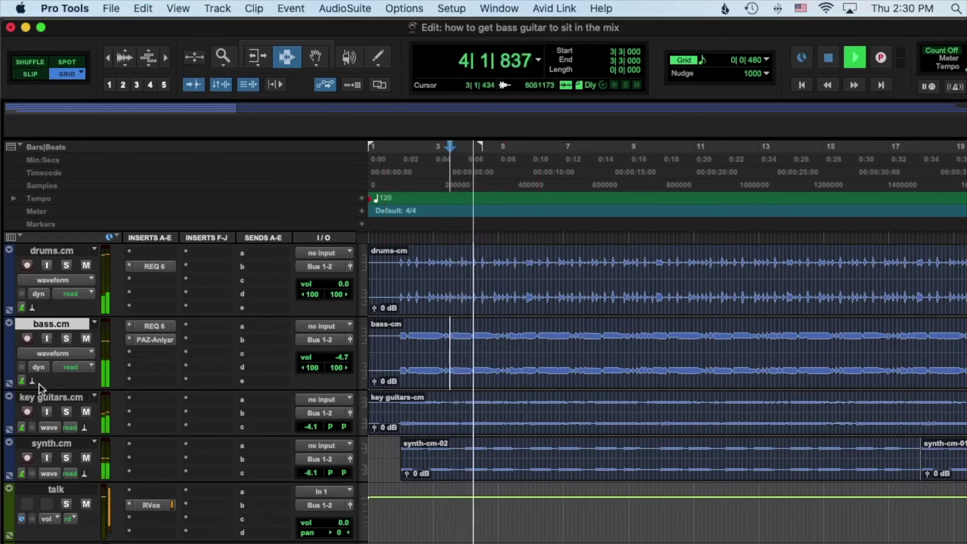
pyautogui.click(83, 338)
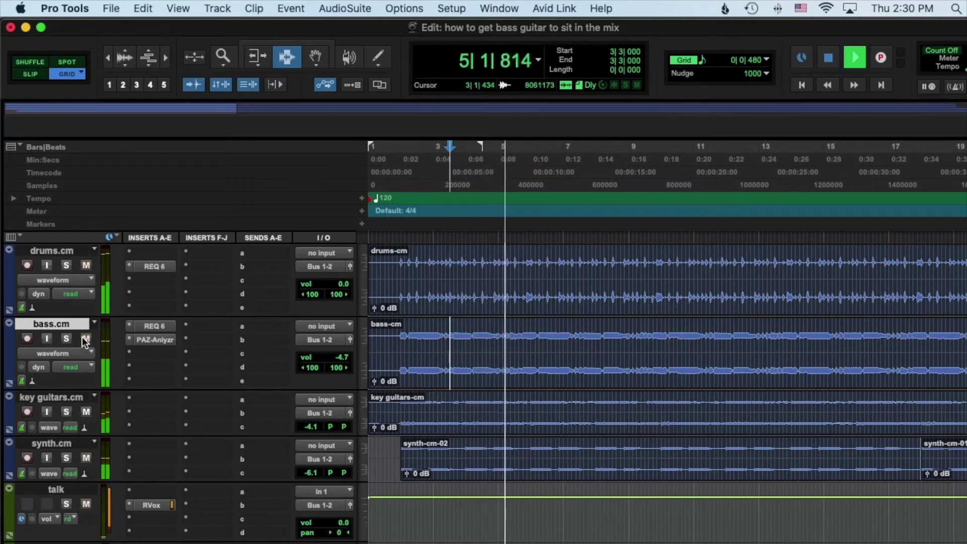
pyautogui.click(86, 265)
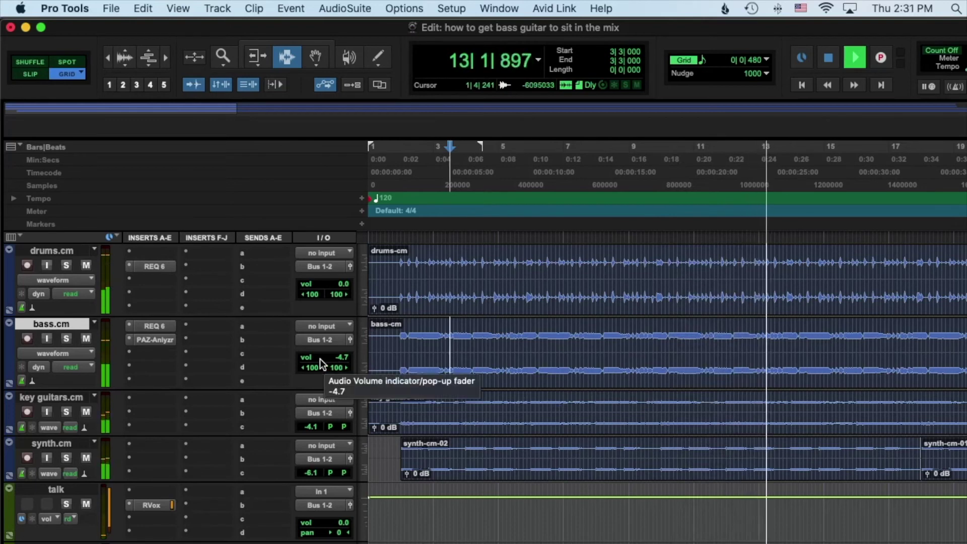
pyautogui.press('space')
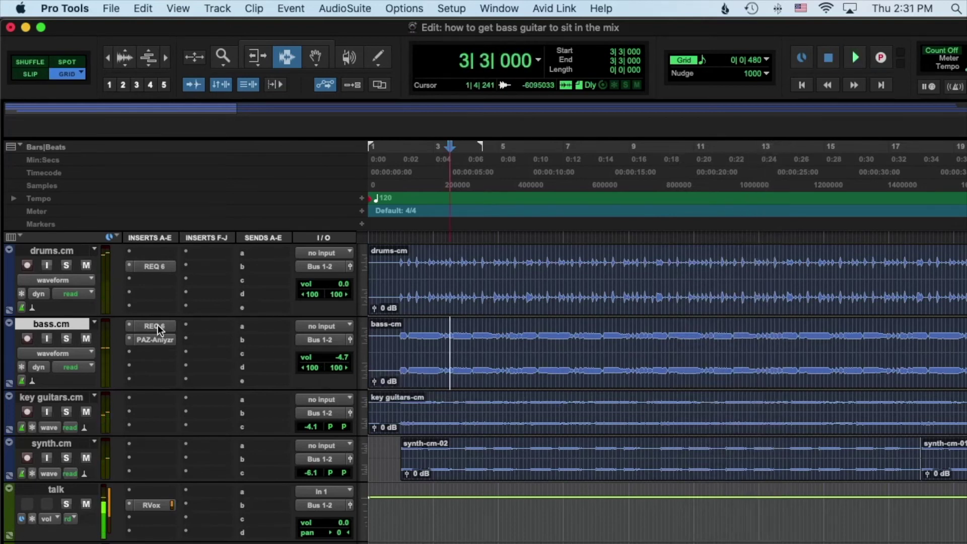
# Insert the stereo F6 dynamic EQ in the bass track's third insert slot, move its window into view, and close it.
pyautogui.click(158, 325)
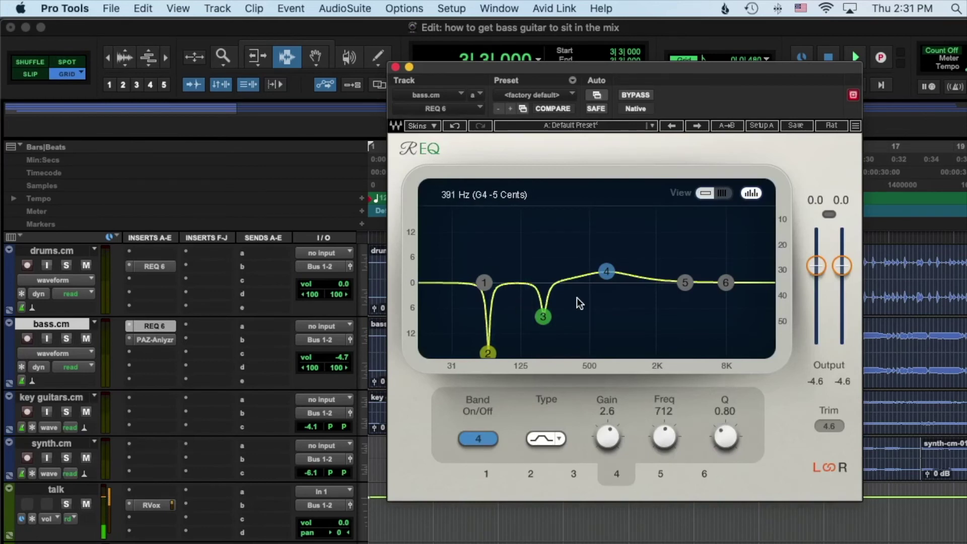
pyautogui.click(147, 354)
pyautogui.moveTo(340, 370)
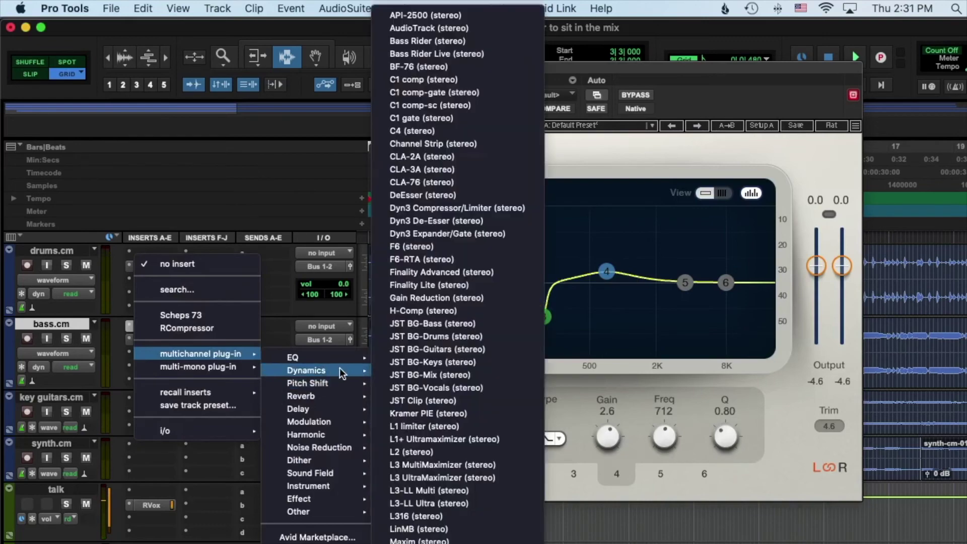
pyautogui.click(494, 246)
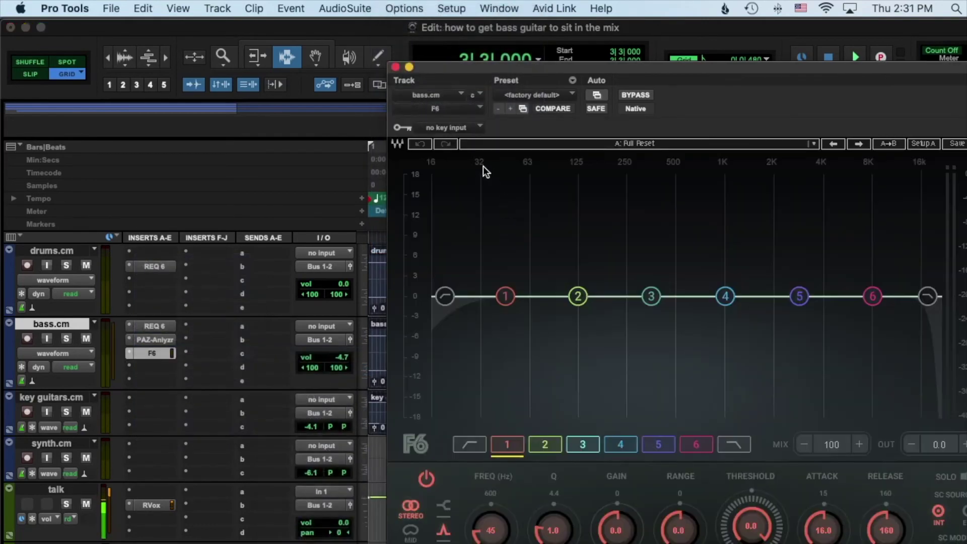
pyautogui.moveTo(467, 69); pyautogui.dragTo(383, 49)
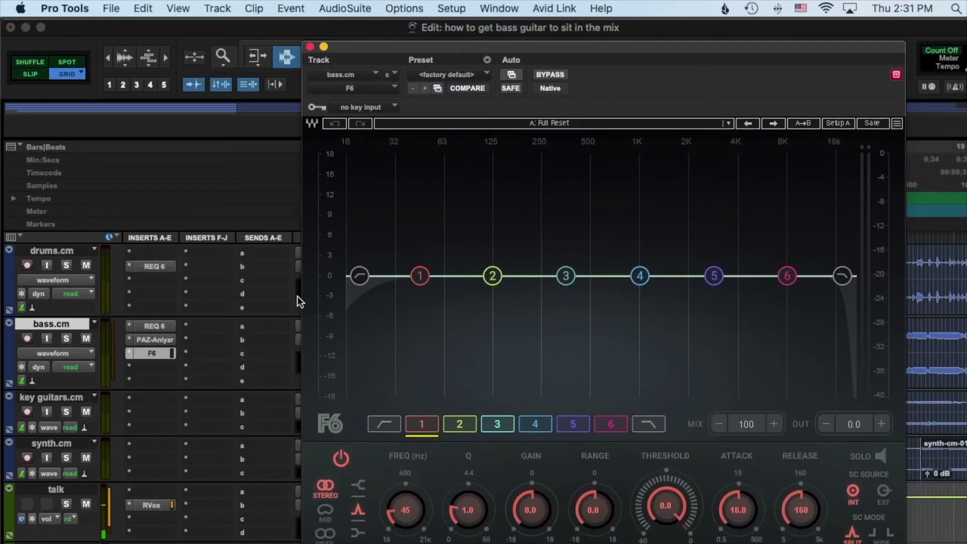
pyautogui.click(311, 46)
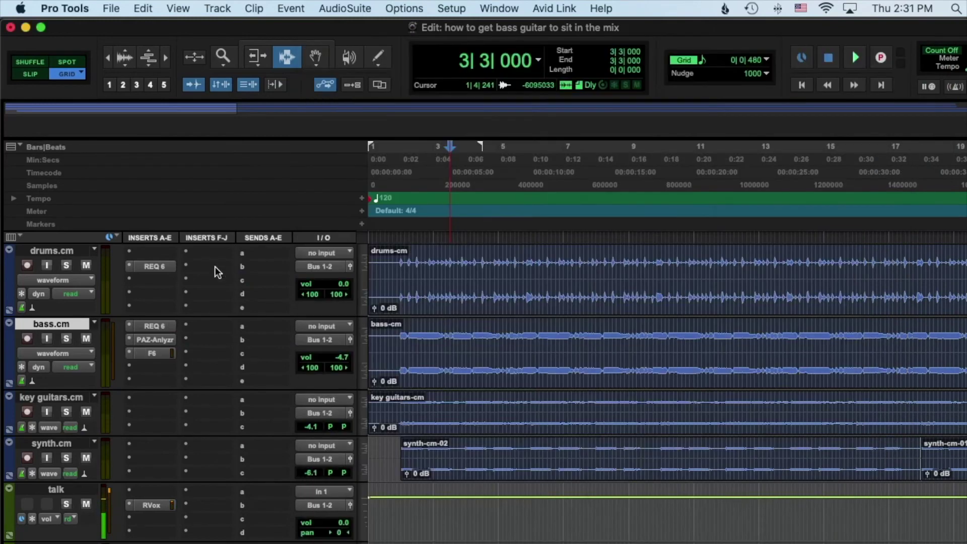
# Play the song from 3|2|480 and tune band 3 of the bass F6 to 224 Hz with the band soloed.
pyautogui.click(60, 397)
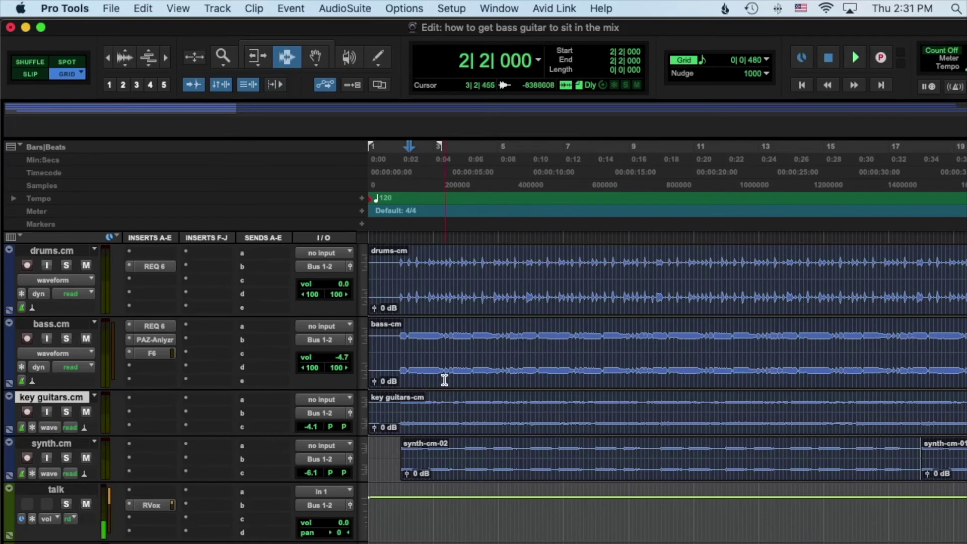
pyautogui.click(440, 347)
pyautogui.click(444, 347)
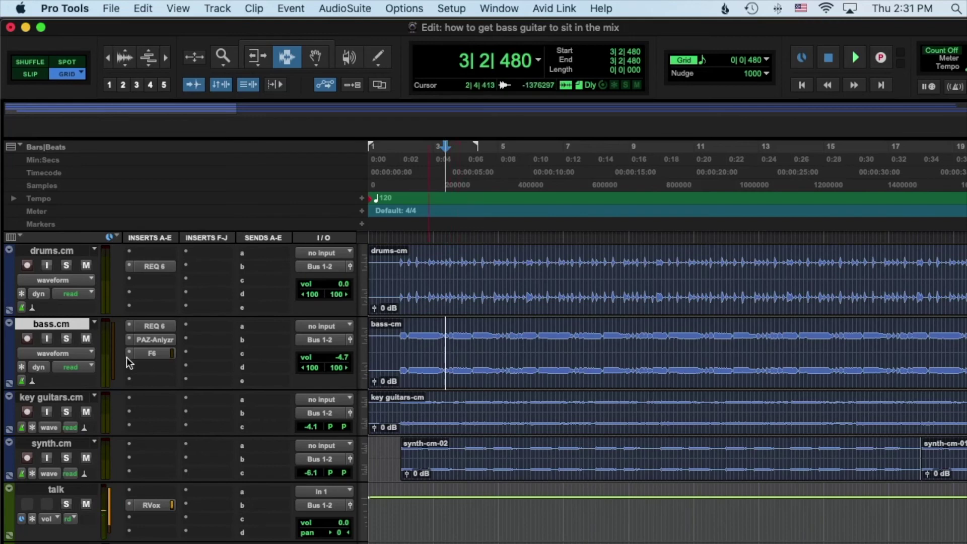
pyautogui.press('space')
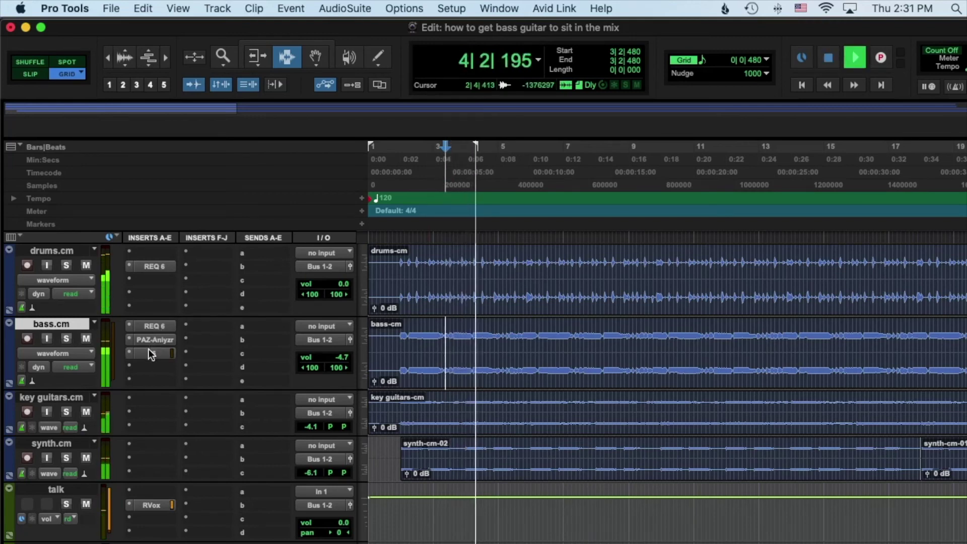
pyautogui.click(150, 353)
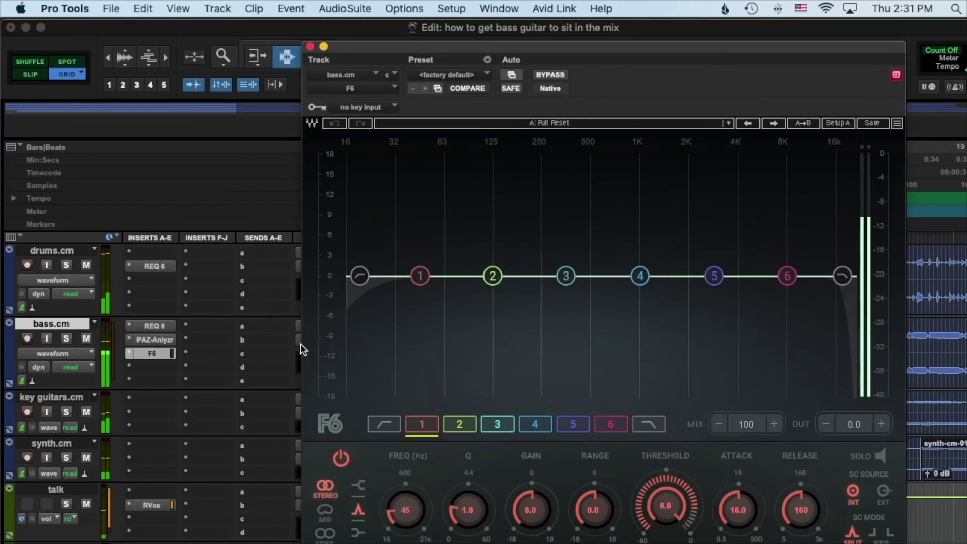
pyautogui.click(497, 422)
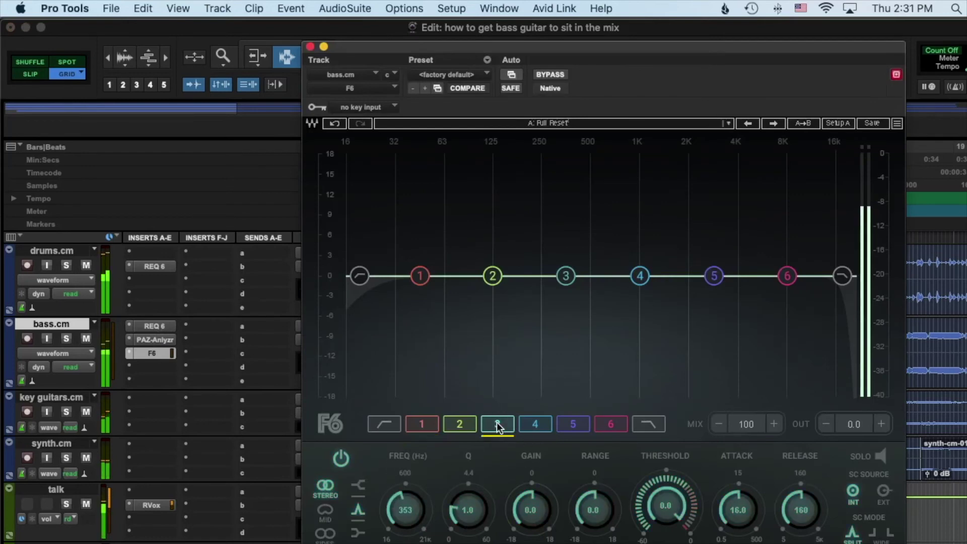
pyautogui.moveTo(406, 507); pyautogui.dragTo(406, 516)
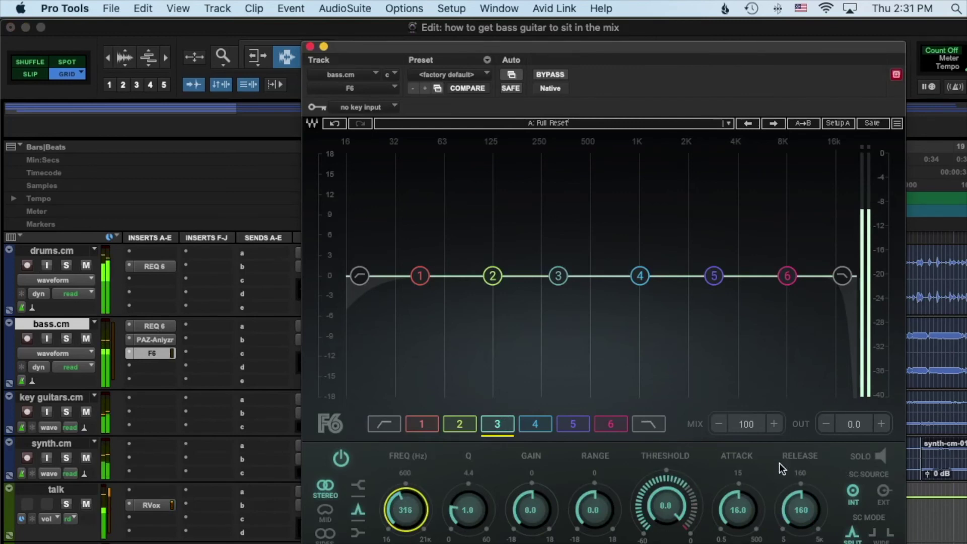
pyautogui.click(884, 450)
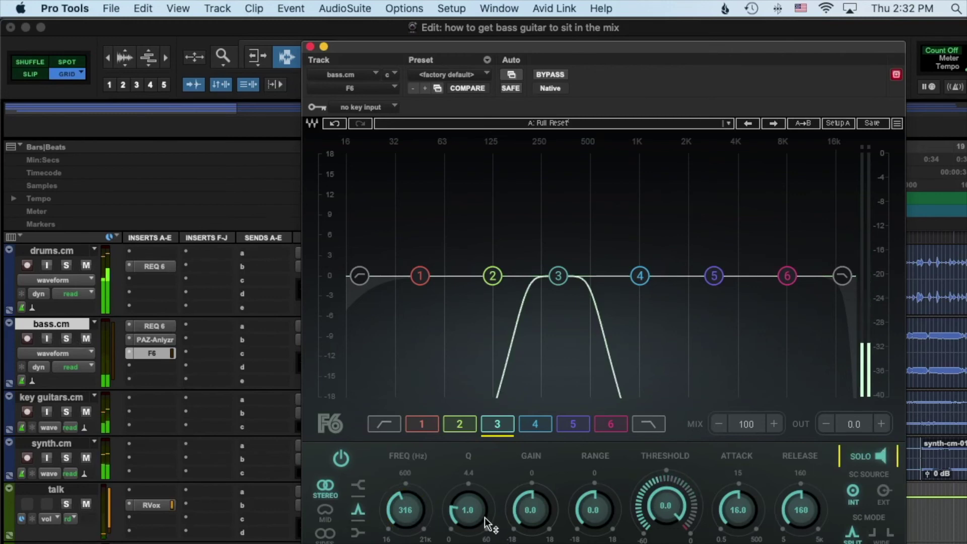
pyautogui.moveTo(405, 509); pyautogui.dragTo(405, 536)
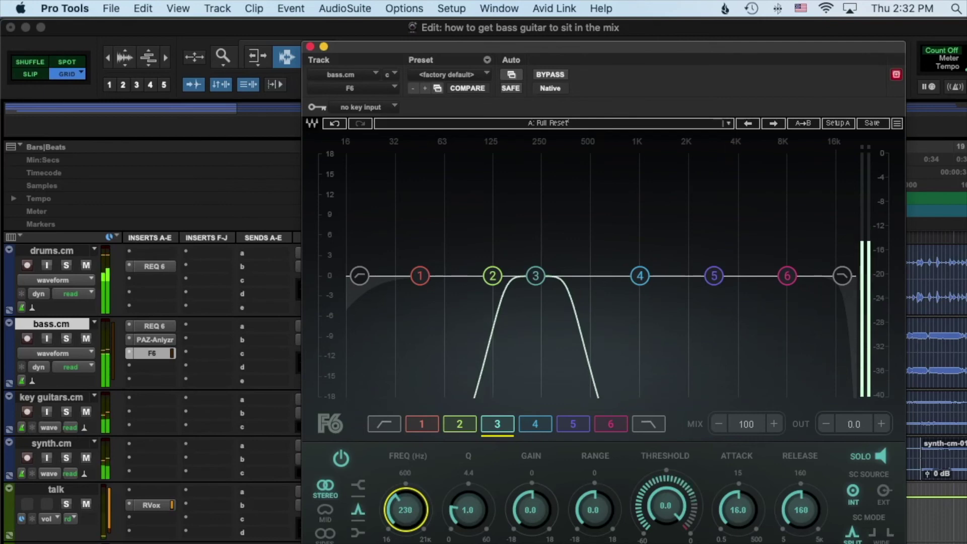
pyautogui.moveTo(406, 513); pyautogui.dragTo(407, 517)
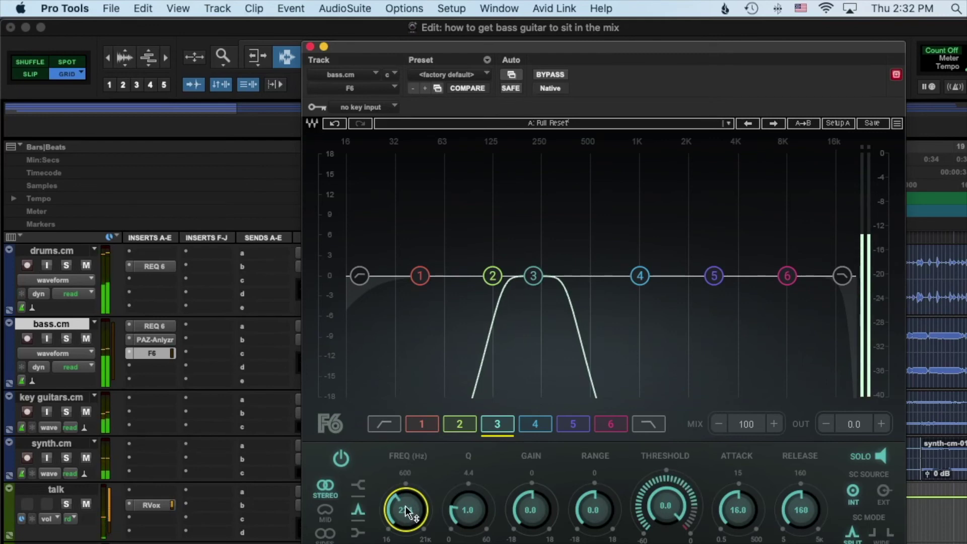
# With drums and key guitars muted, unsolo band 3 of the bass F6 and set range -4.9, threshold -16.3 and attack 7.9.
pyautogui.click(86, 266)
pyautogui.click(86, 411)
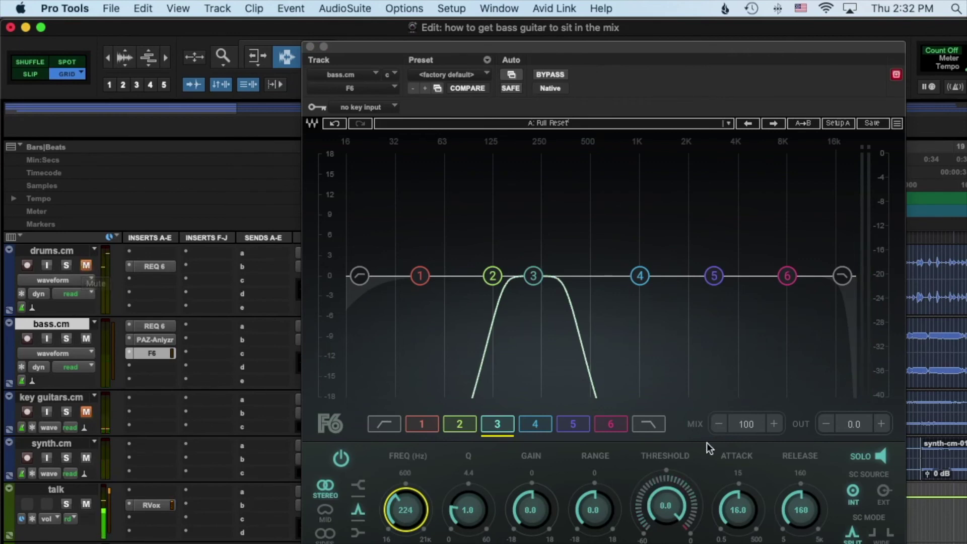
pyautogui.moveTo(599, 510); pyautogui.dragTo(600, 514)
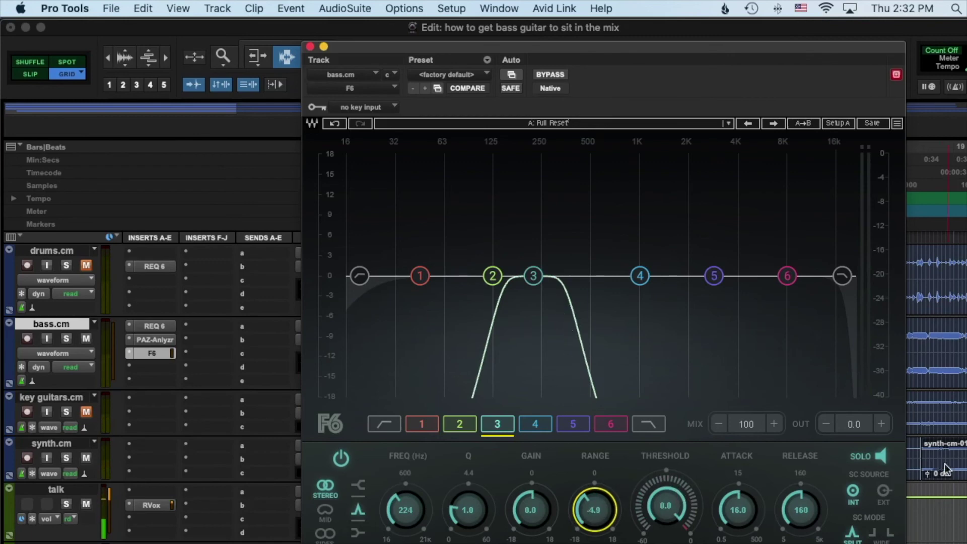
pyautogui.click(878, 456)
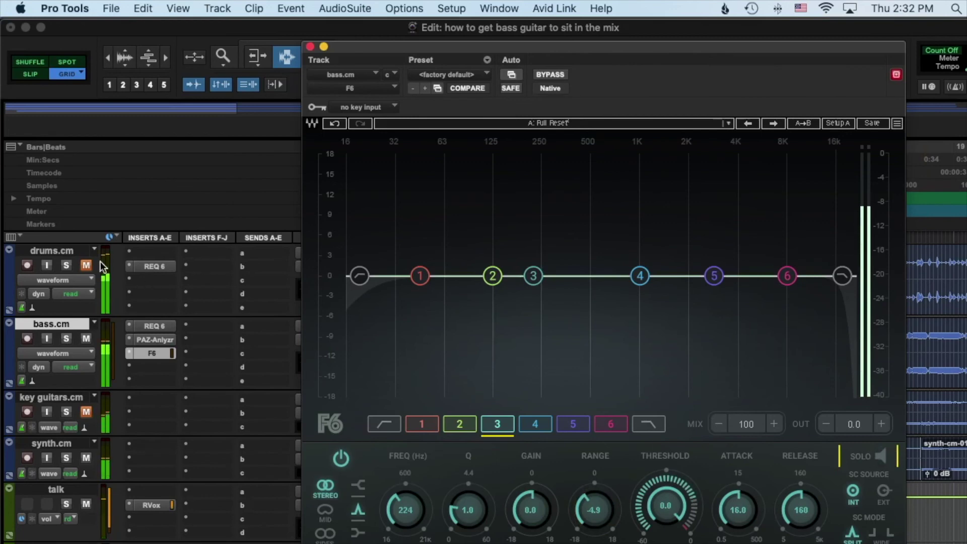
pyautogui.moveTo(665, 505); pyautogui.dragTo(665, 539)
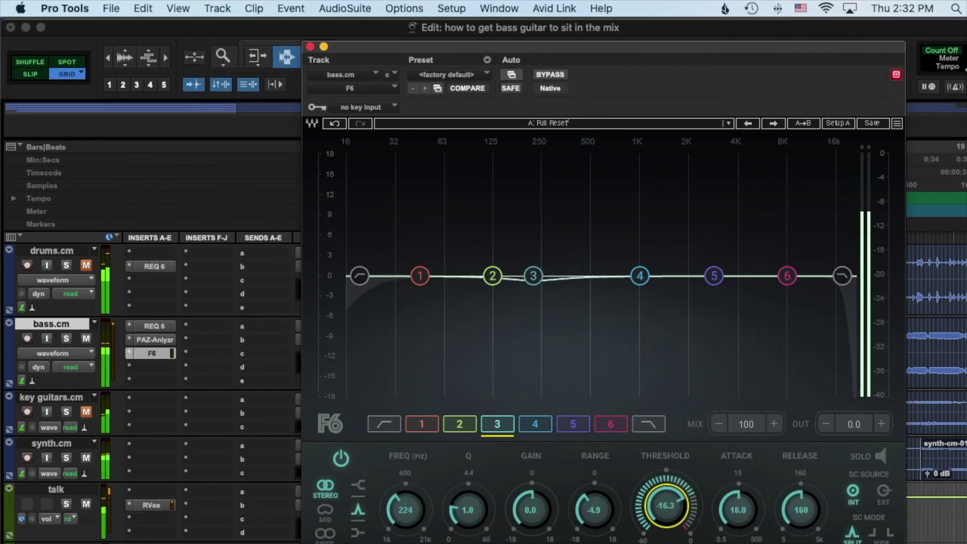
pyautogui.moveTo(735, 497); pyautogui.dragTo(735, 516)
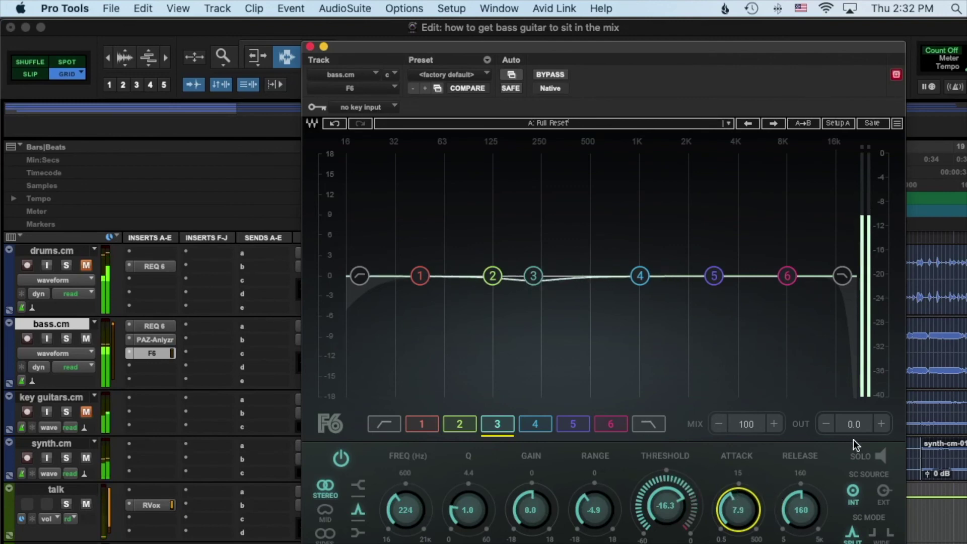
# Toggle band 3 of the bass F6 to compare, unmute the drums and key guitars, and close the plug-in.
pyautogui.click(341, 459)
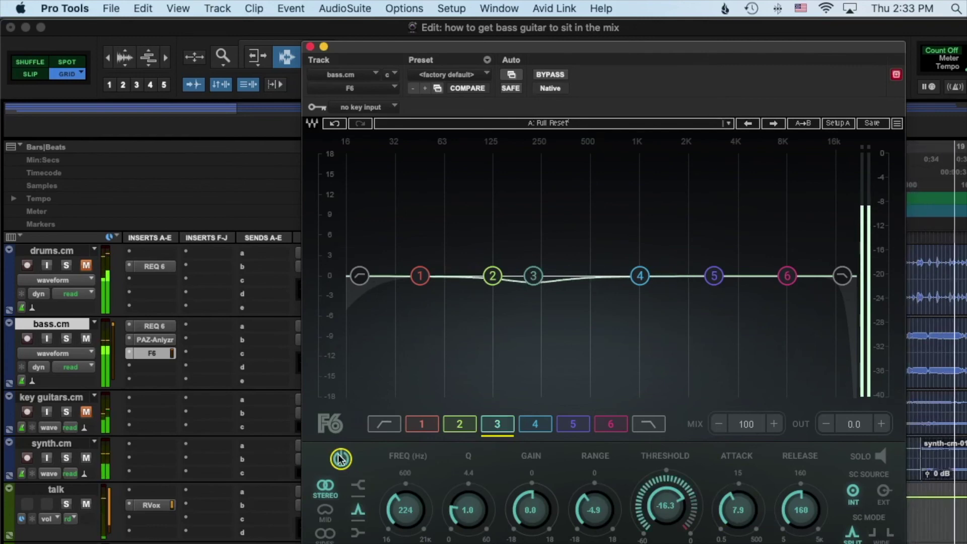
pyautogui.click(86, 264)
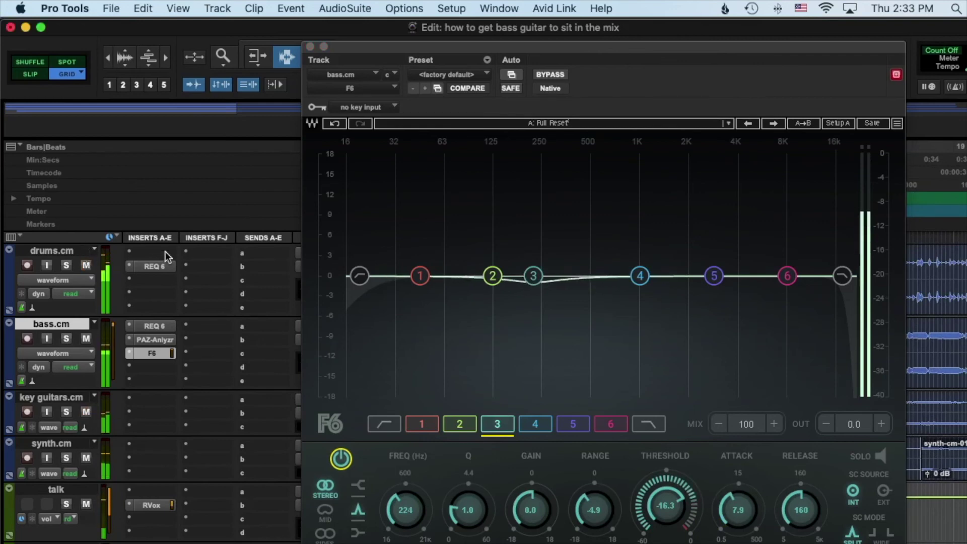
pyautogui.click(310, 46)
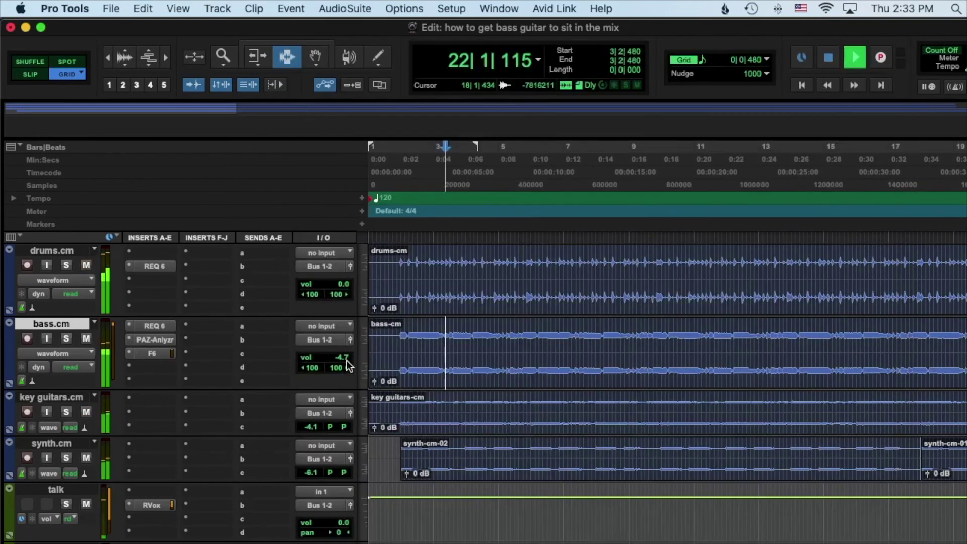
# Lower the bass track volume to -5.3 dB during playback.
pyautogui.click(342, 355)
pyautogui.moveTo(342, 354); pyautogui.dragTo(342, 360)
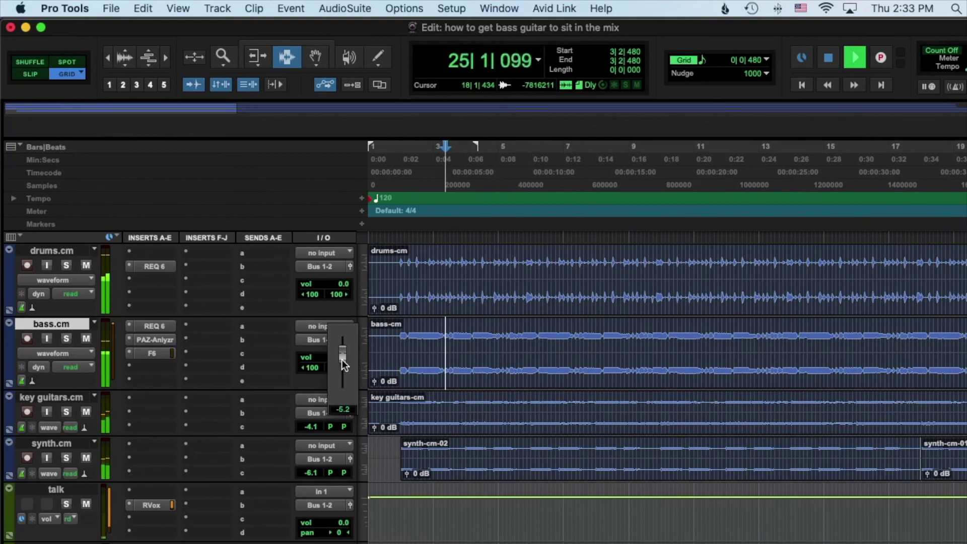
pyautogui.moveTo(340, 358); pyautogui.dragTo(340, 361)
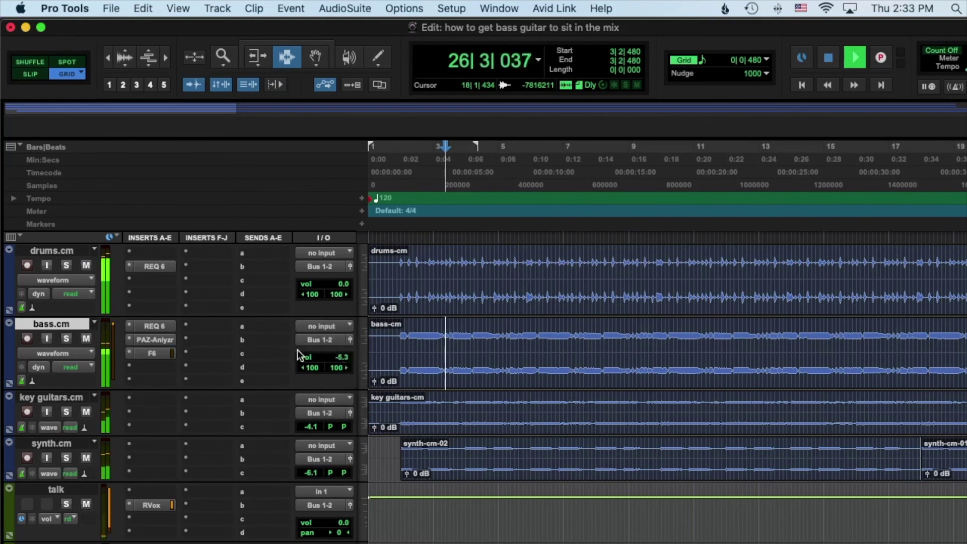
# Compare the mix with all drums and bass plug-ins bypassed and active, leave them active, and stop playback.
pyautogui.keyDown('super'); pyautogui.click(159, 265); pyautogui.keyUp('super')
pyautogui.keyDown('super'); pyautogui.click(158, 326); pyautogui.keyUp('super')
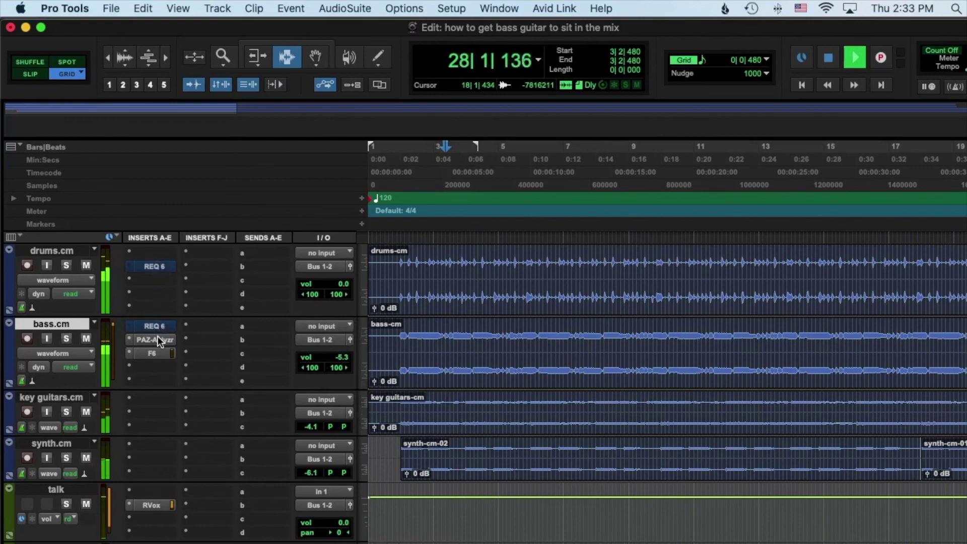
pyautogui.keyDown('super'); pyautogui.click(157, 340); pyautogui.keyUp('super')
pyautogui.keyDown('super'); pyautogui.click(153, 351); pyautogui.keyUp('super')
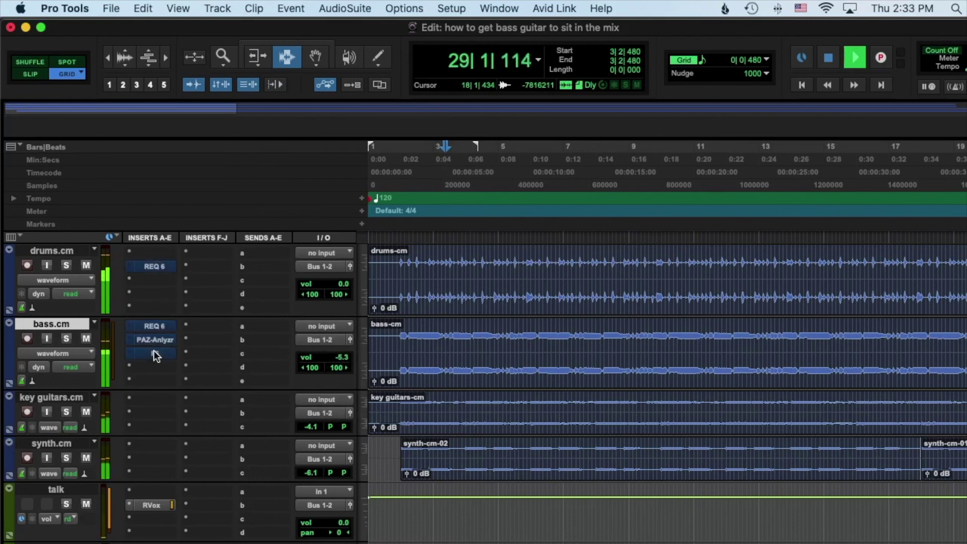
pyautogui.keyDown('super'); pyautogui.click(155, 265); pyautogui.keyUp('super')
pyautogui.keyDown('super'); pyautogui.click(156, 324); pyautogui.keyUp('super')
pyautogui.keyDown('super'); pyautogui.click(156, 338); pyautogui.keyUp('super')
pyautogui.keyDown('super'); pyautogui.click(155, 351); pyautogui.keyUp('super')
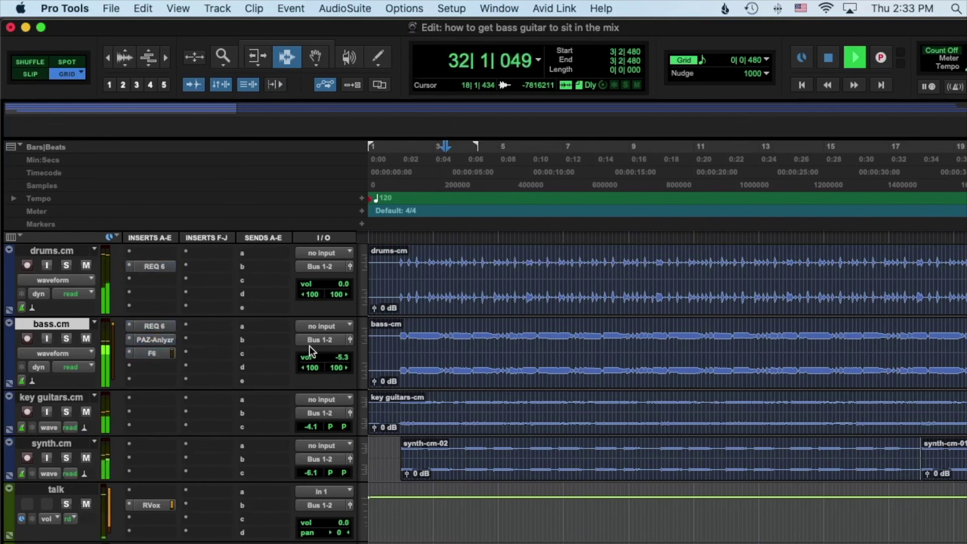
pyautogui.press('space')
# Play from 14|2|000 with the drums muted and set the band 3 gain of the bass F6 to -1.5.
pyautogui.hscroll(2, 516, 352)
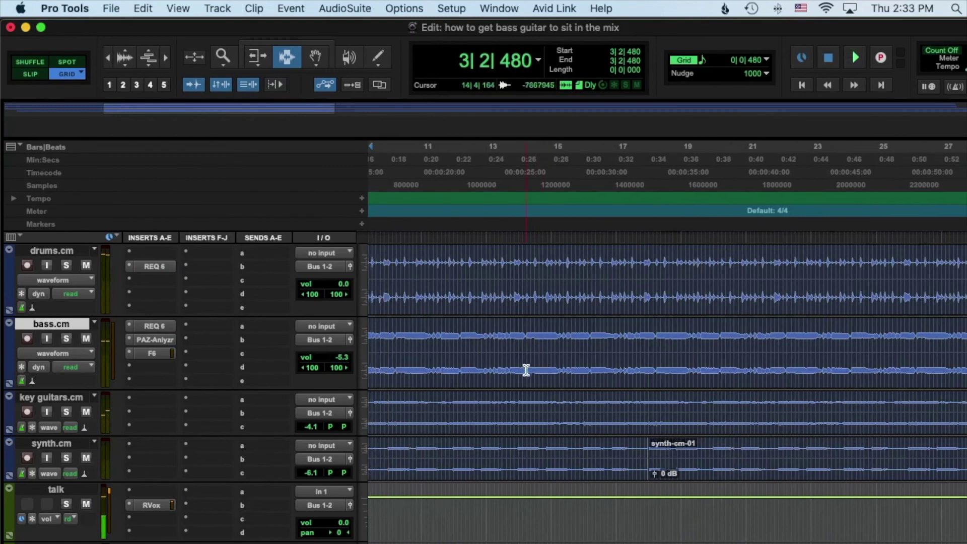
pyautogui.click(527, 368)
pyautogui.press('space')
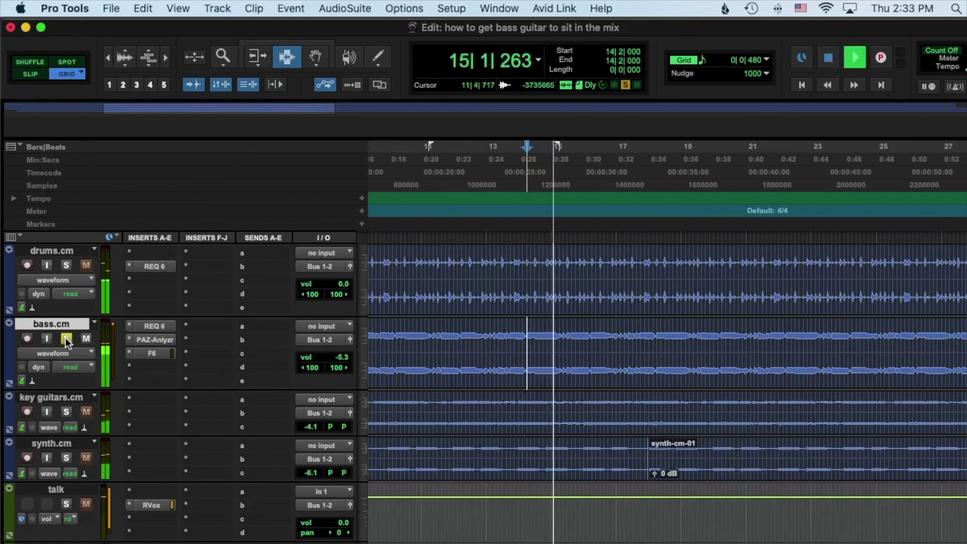
pyautogui.click(86, 265)
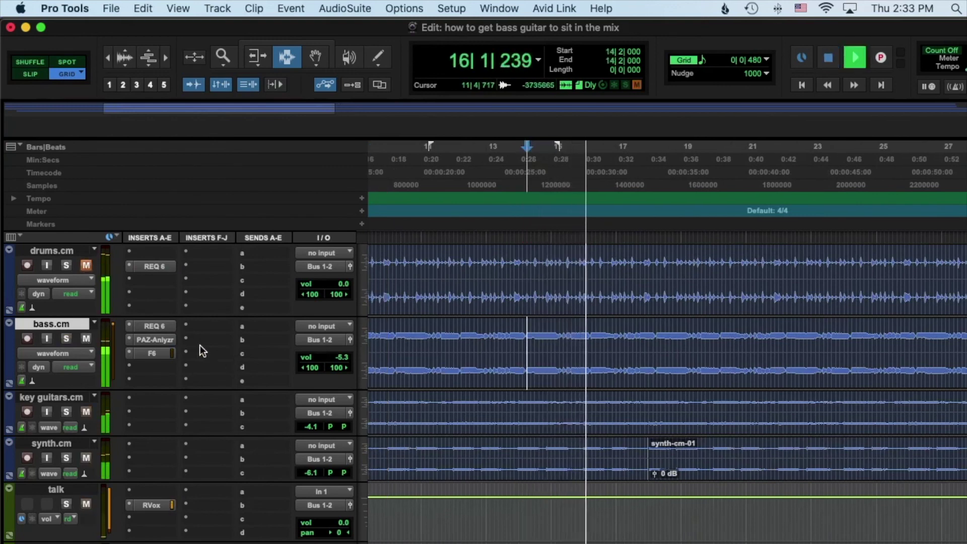
pyautogui.click(156, 352)
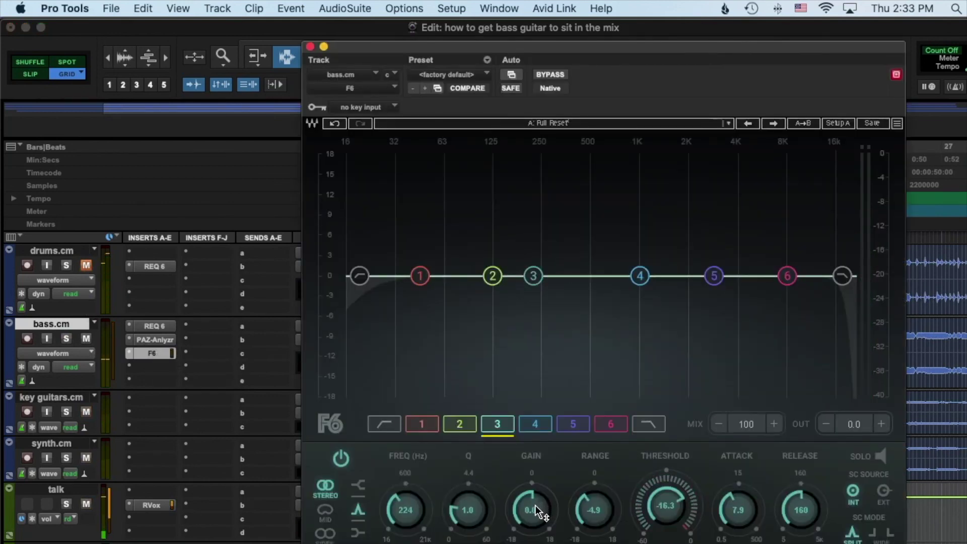
pyautogui.moveTo(534, 504); pyautogui.dragTo(534, 527)
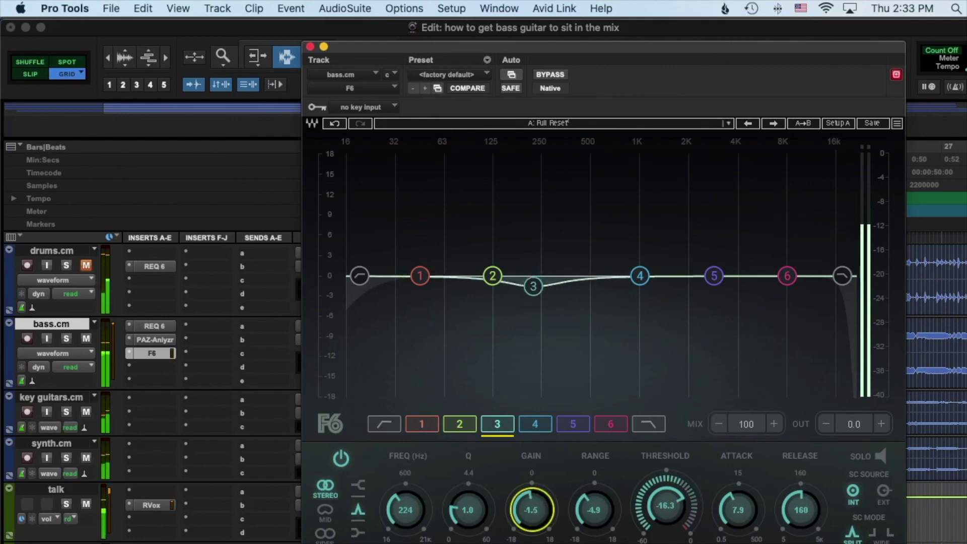
# Unmute the drums, close the bass F6, listen to the full mix, and stop playback.
pyautogui.click(85, 266)
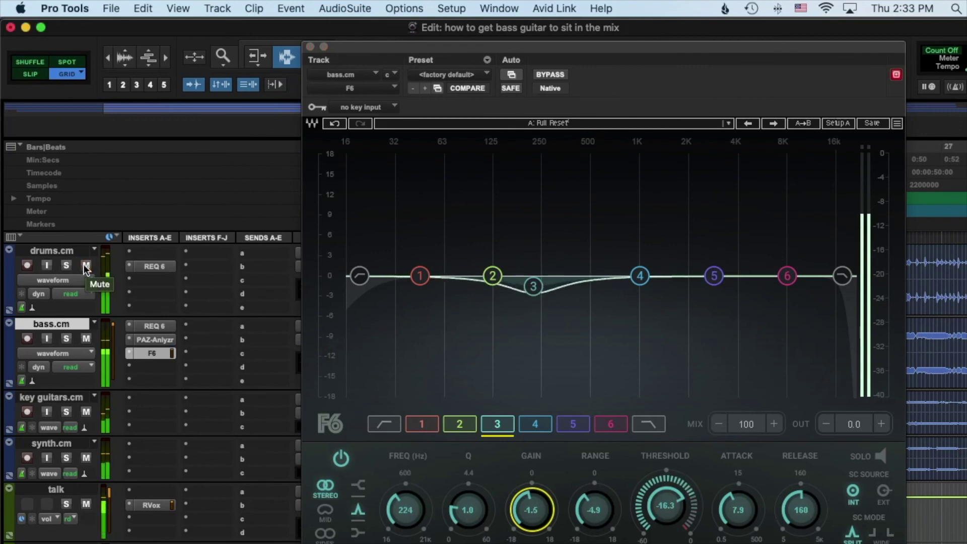
pyautogui.click(310, 46)
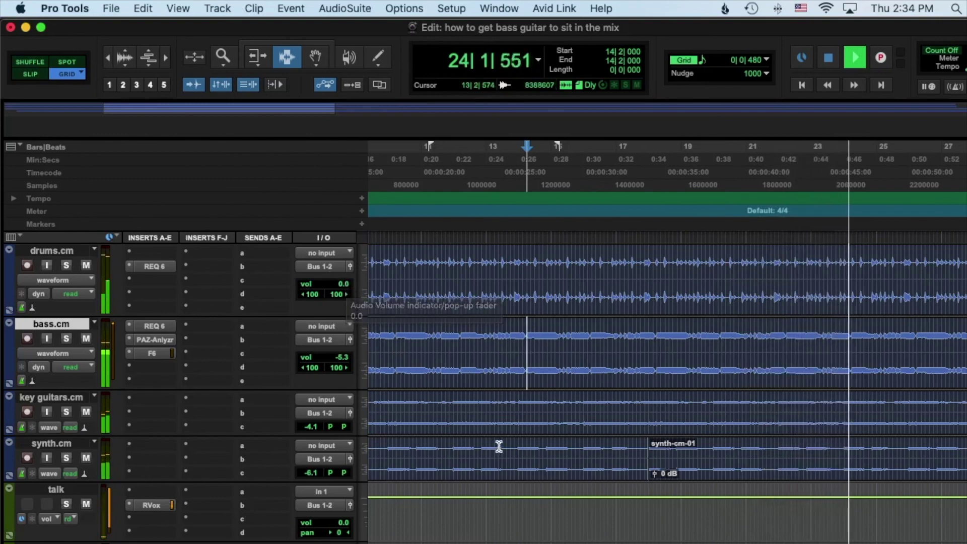
pyautogui.scroll(-5, 498, 446)
pyautogui.scroll(5, 499, 446)
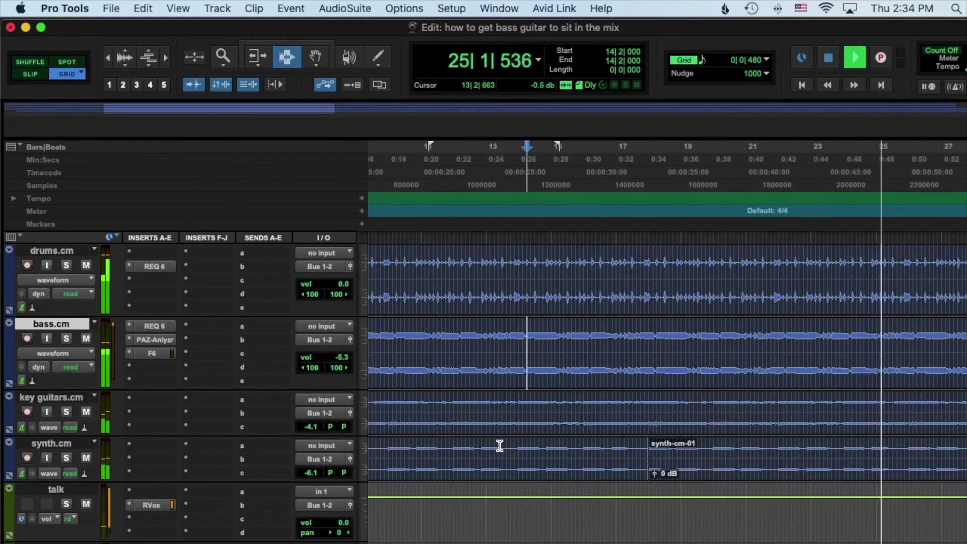
pyautogui.press('space')
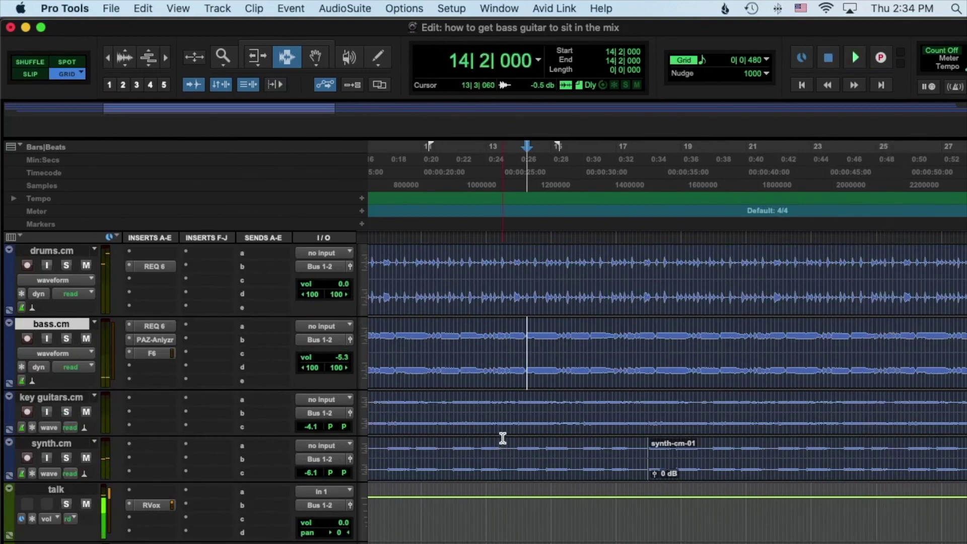